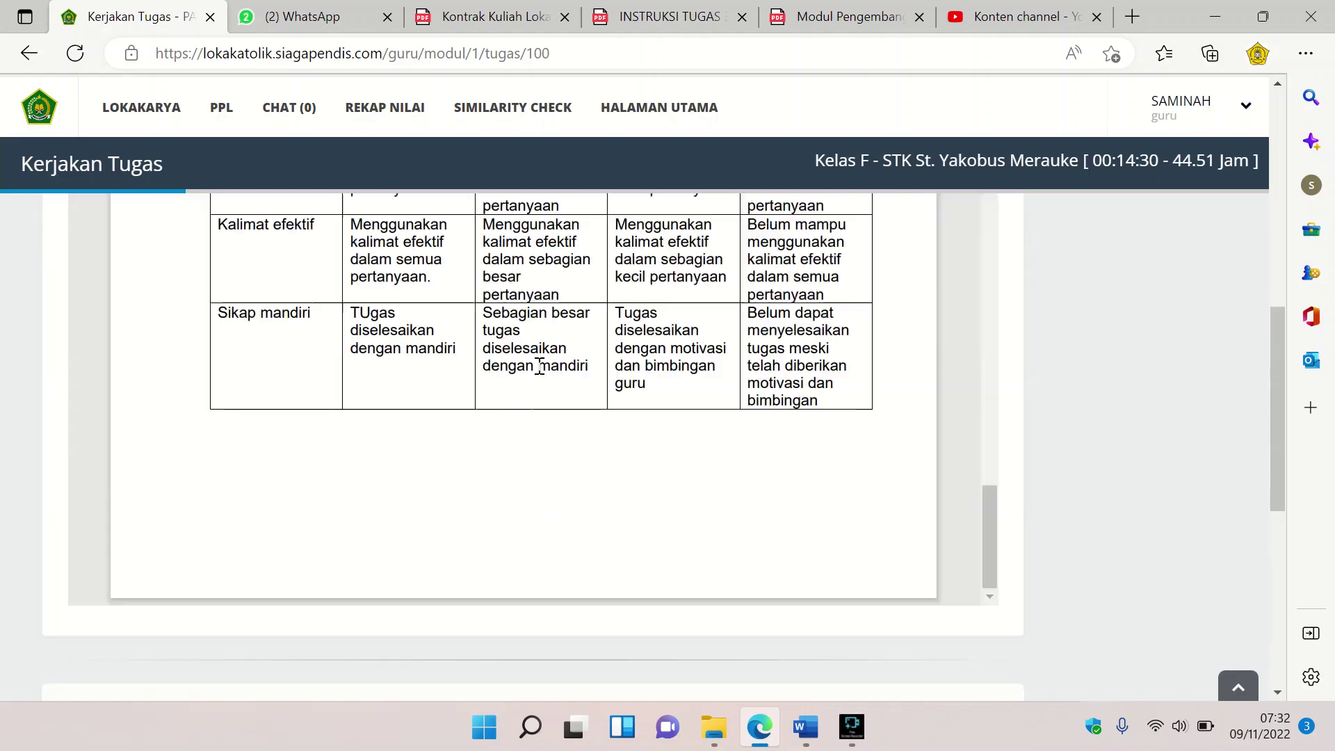
Step: Review the Tugas 3 instructions on making learning media and the LKPD, including the media types, example links and sample interview report
scroll(590, 375, up, 10)
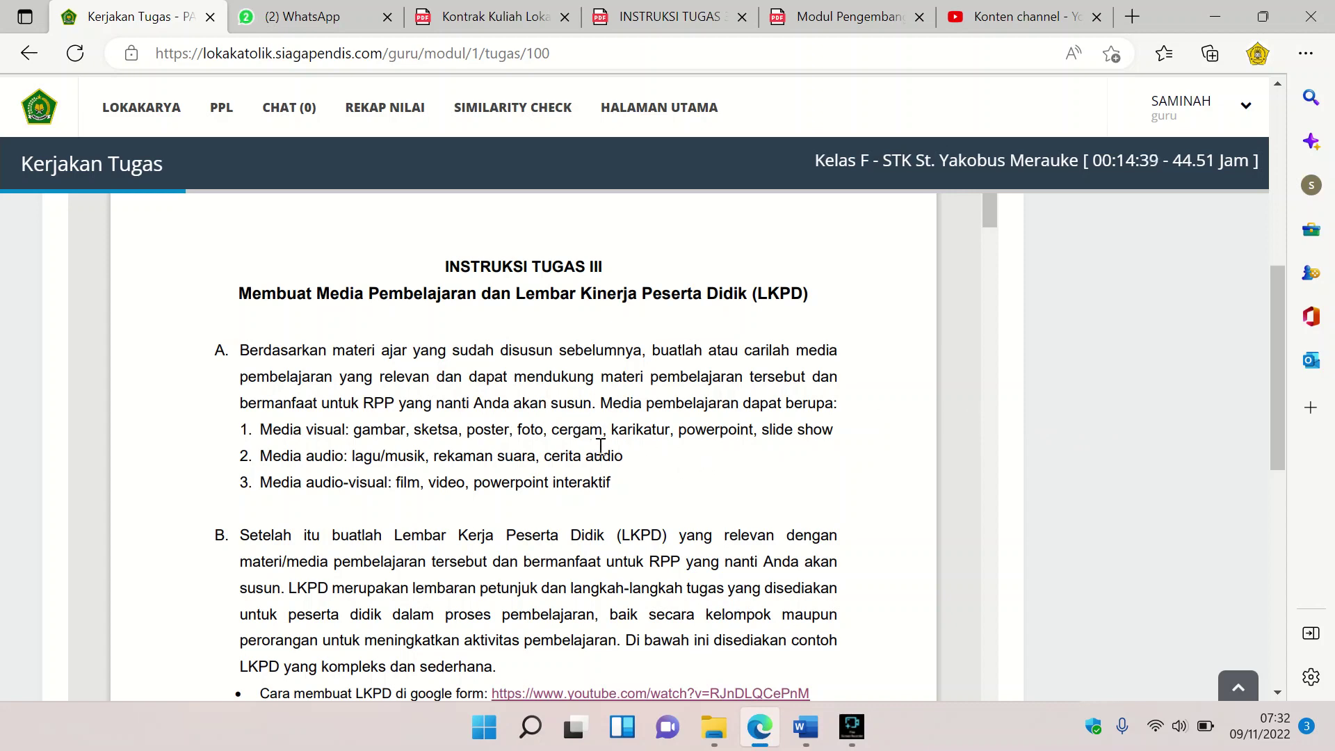
scroll(600, 445, down, 3)
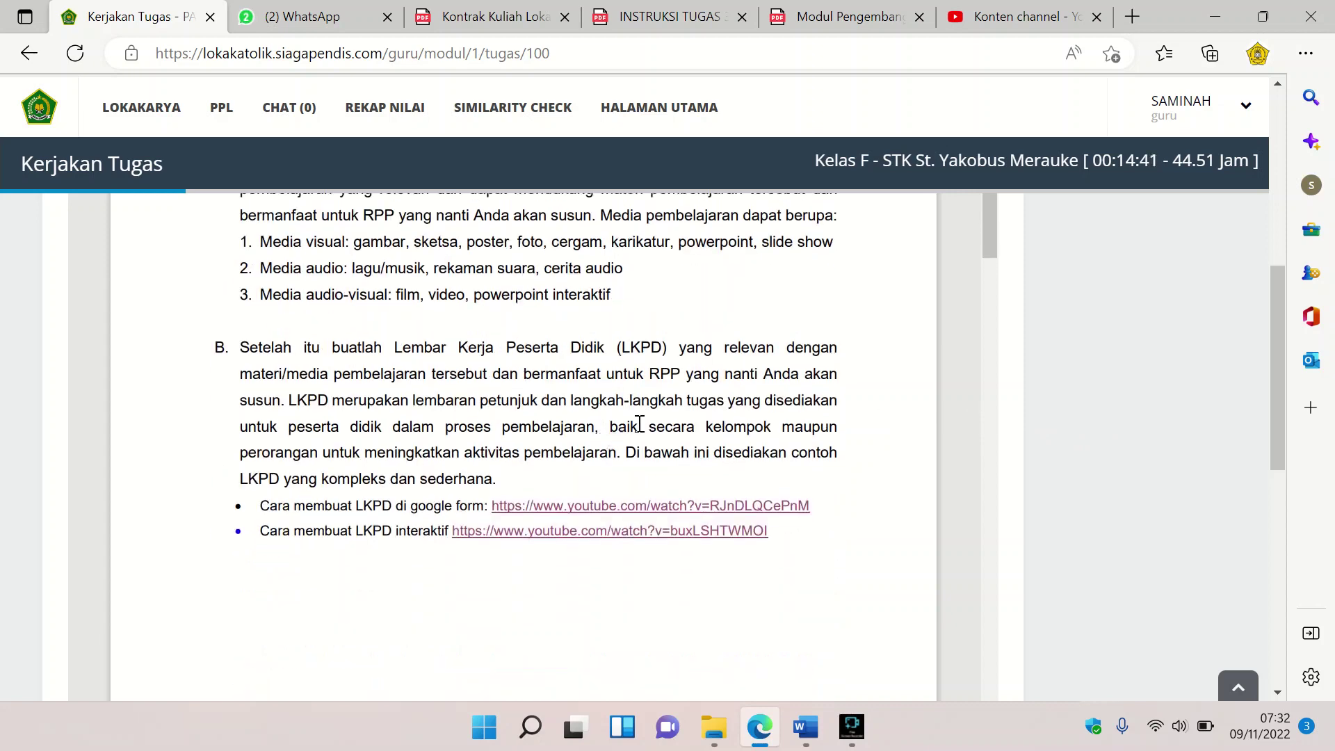
scroll(1002, 471, down, 10)
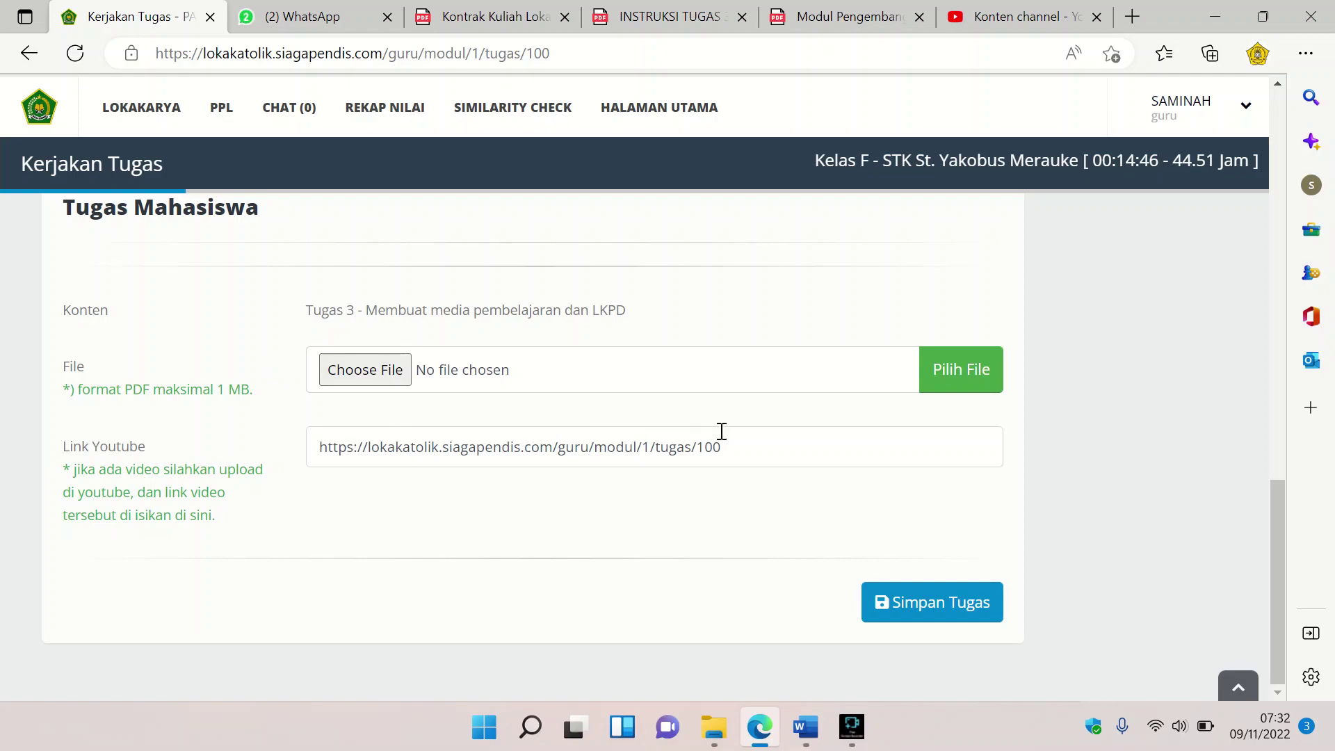
scroll(579, 417, up, 7)
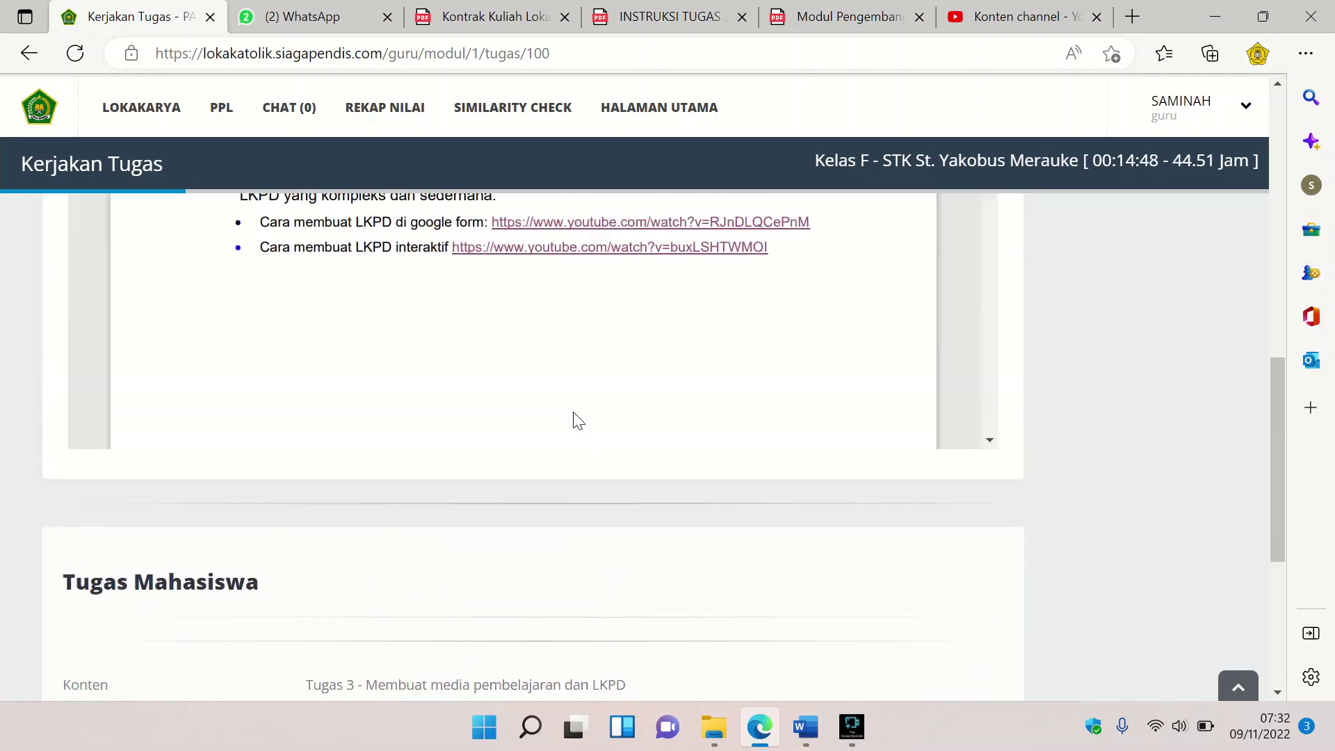
scroll(1070, 417, up, 5)
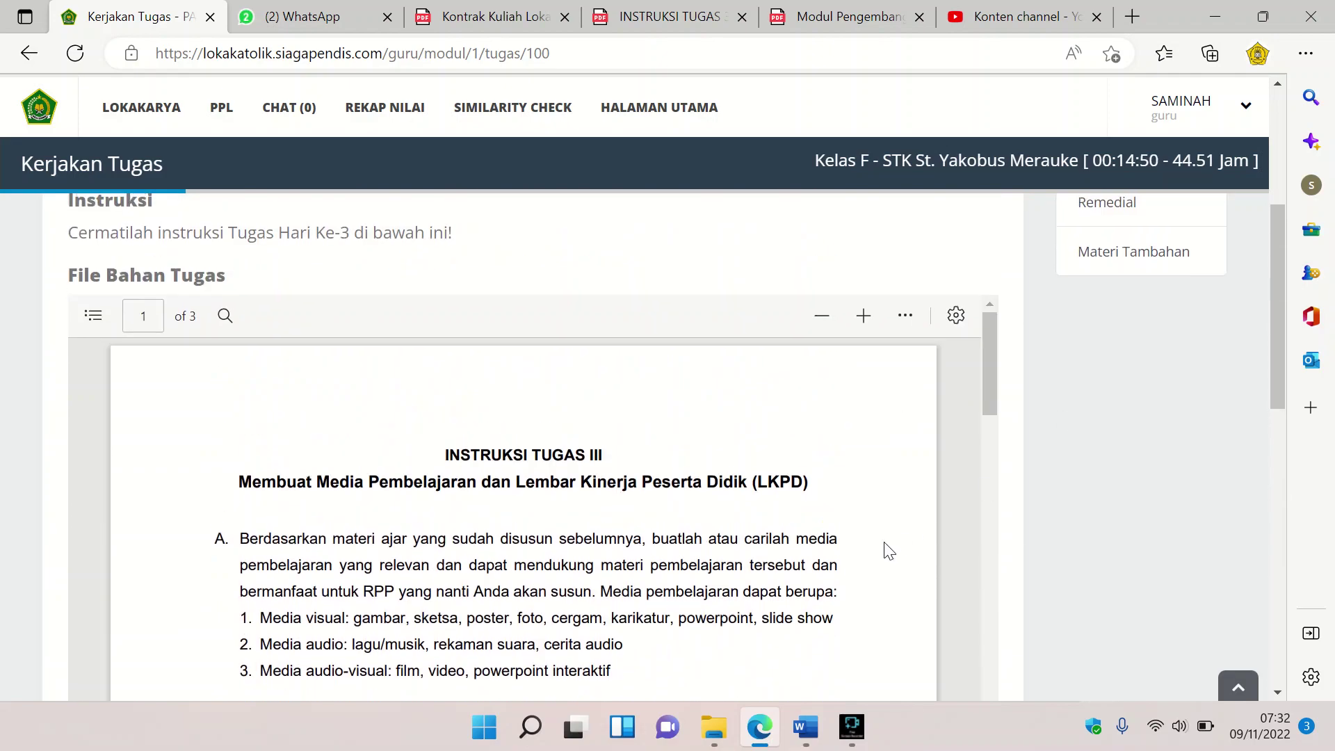
scroll(1040, 494, down, 2)
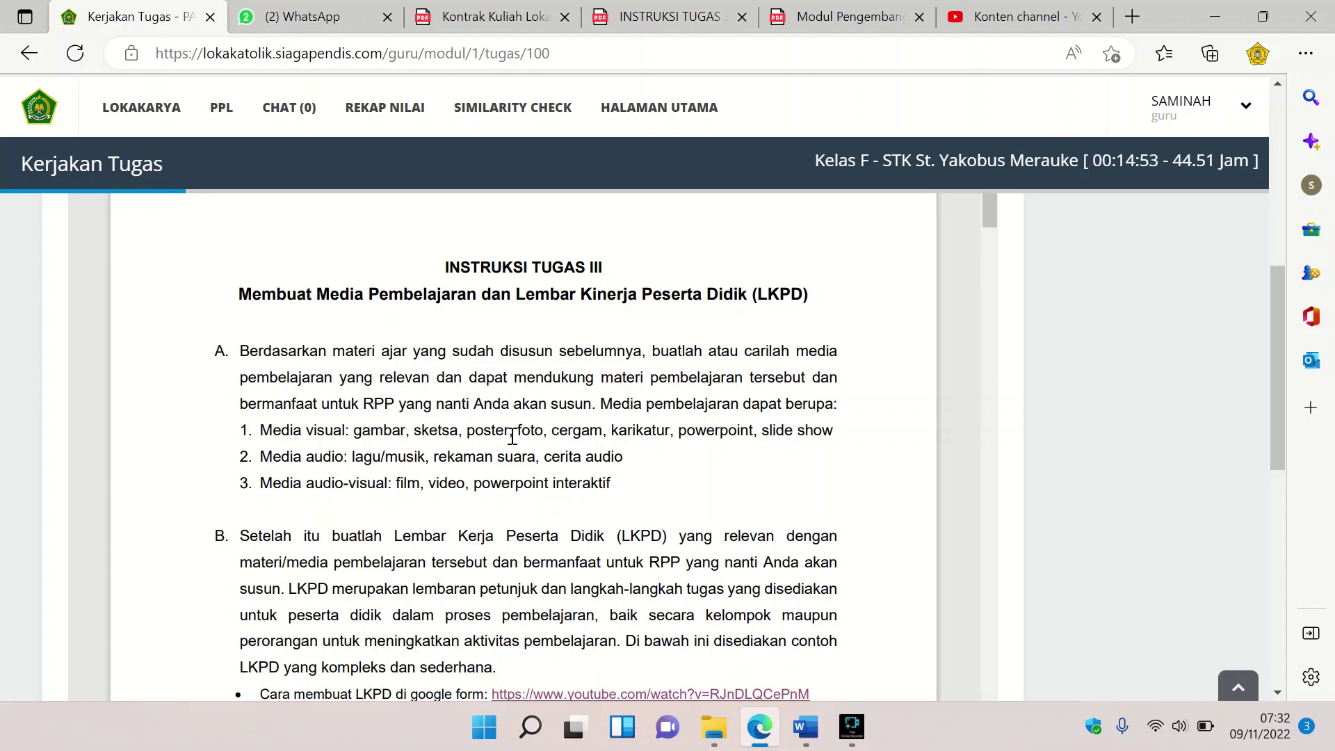
scroll(419, 540, down, 3)
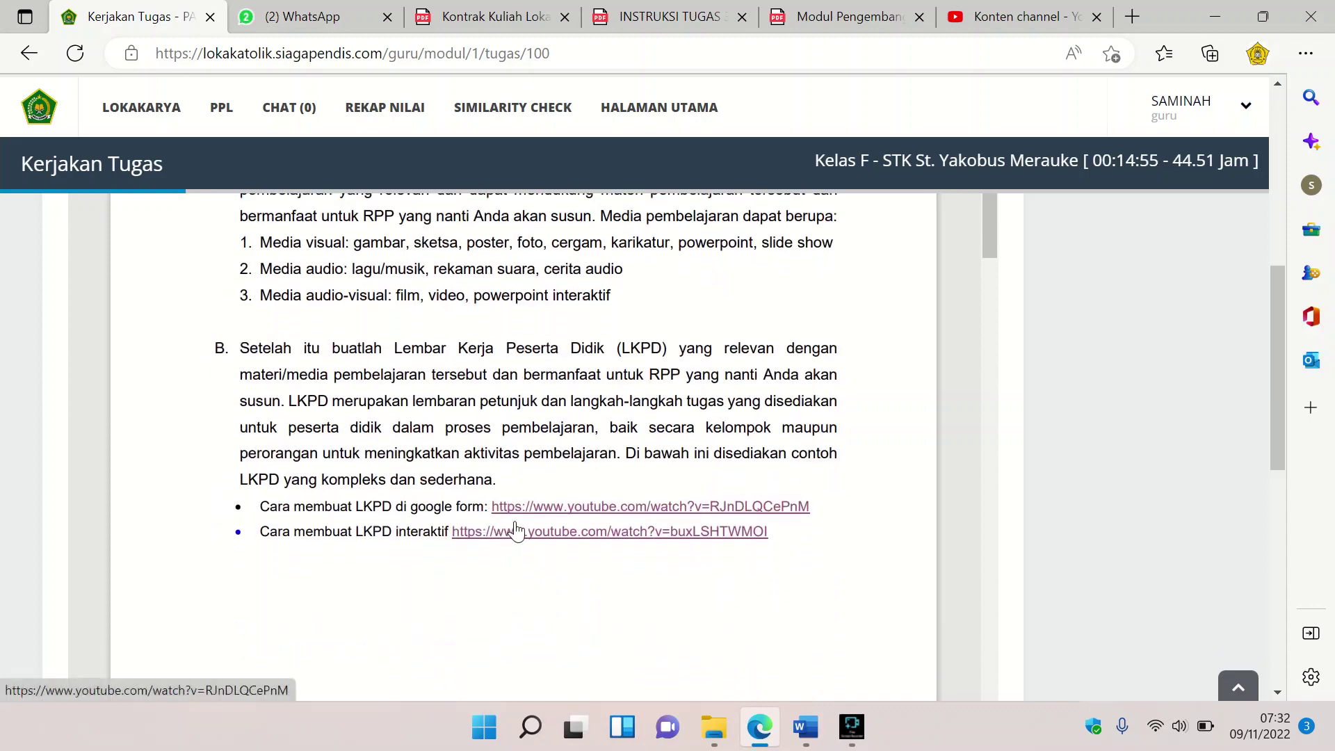
scroll(515, 531, down, 10)
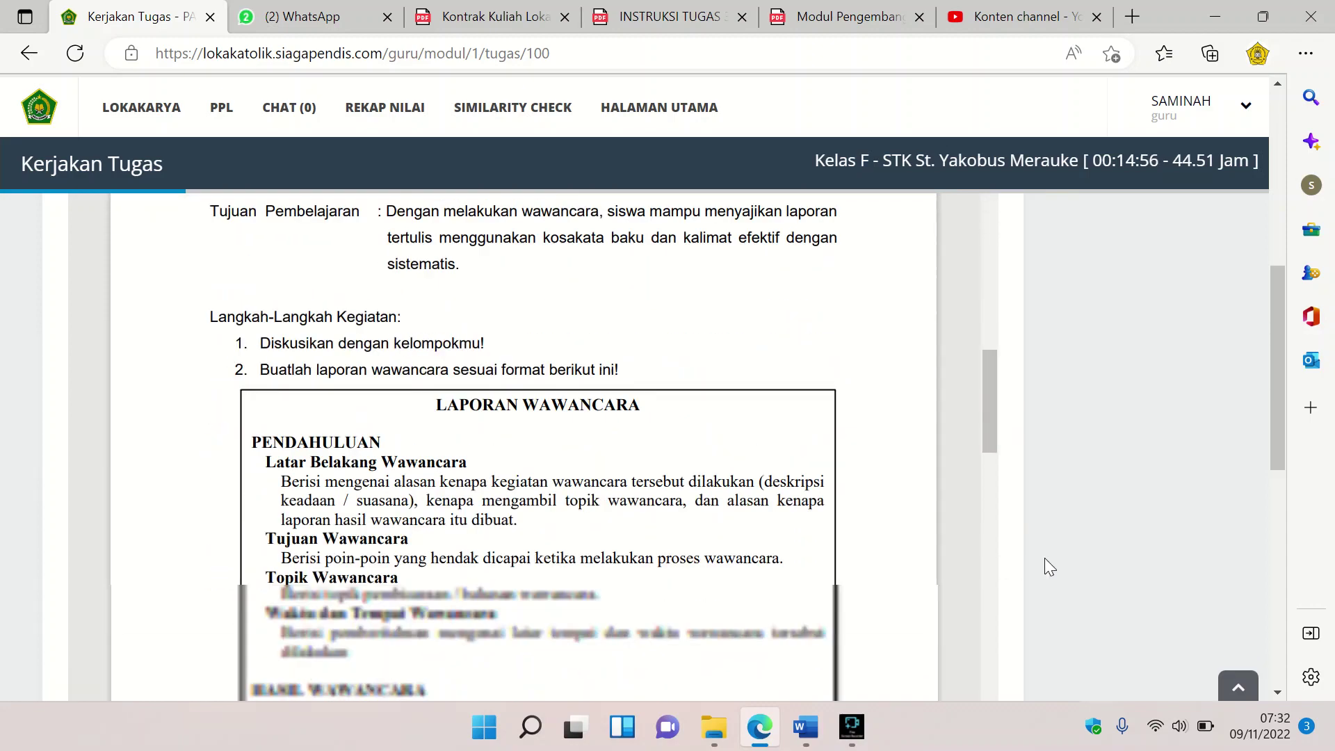
scroll(1045, 561, down, 5)
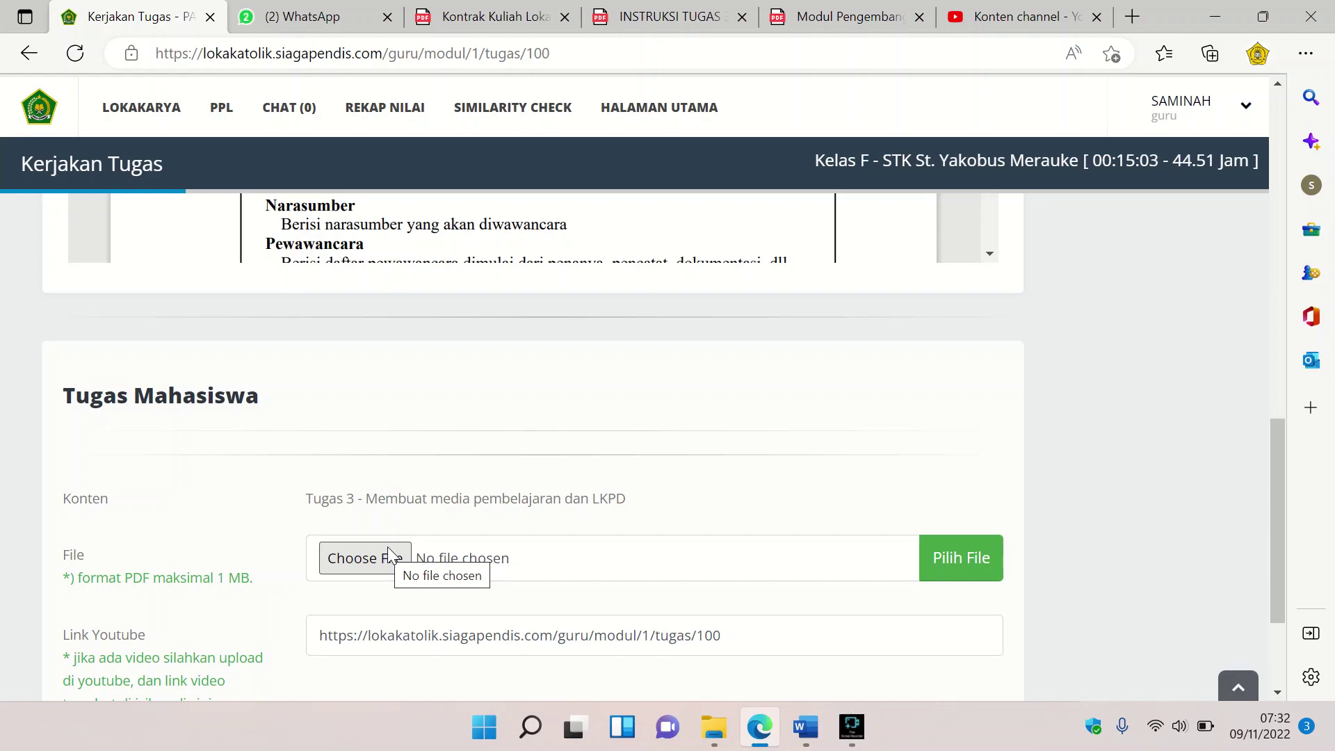
scroll(1016, 470, up, 5)
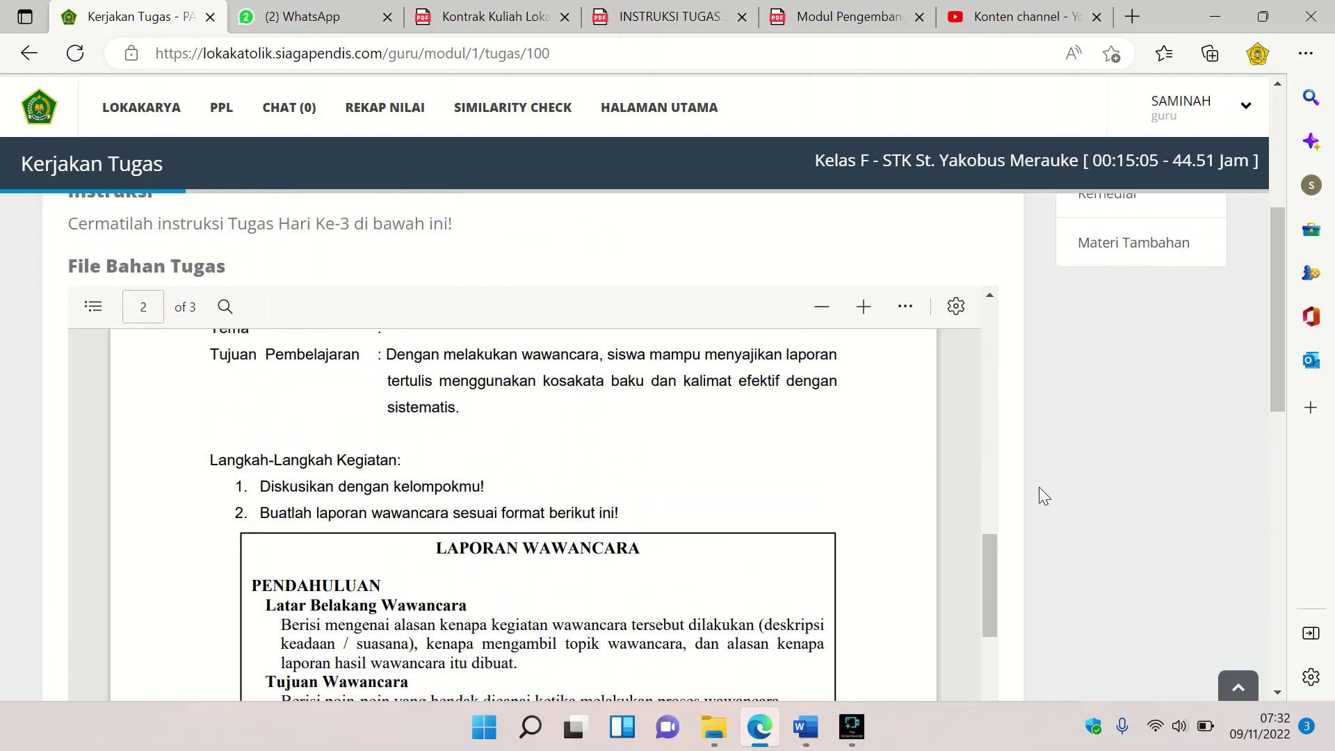
scroll(820, 497, up, 15)
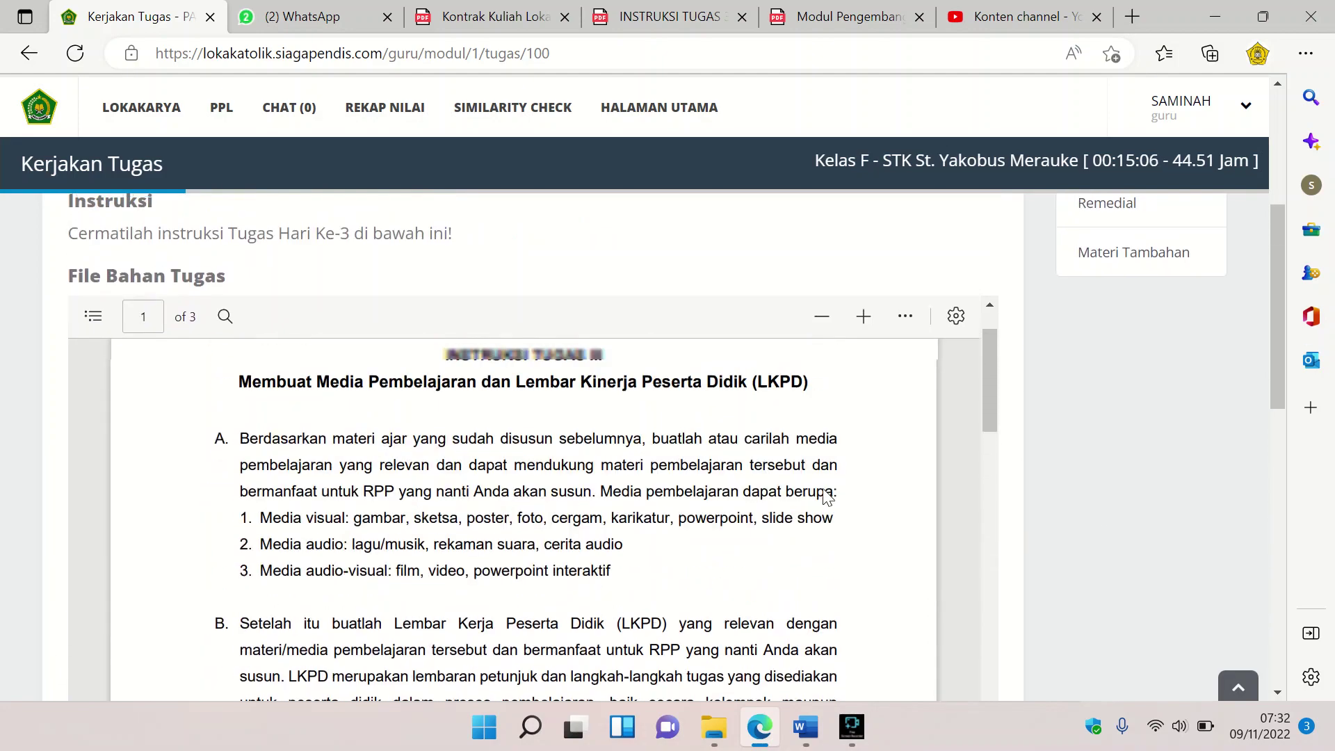
scroll(825, 496, up, 2)
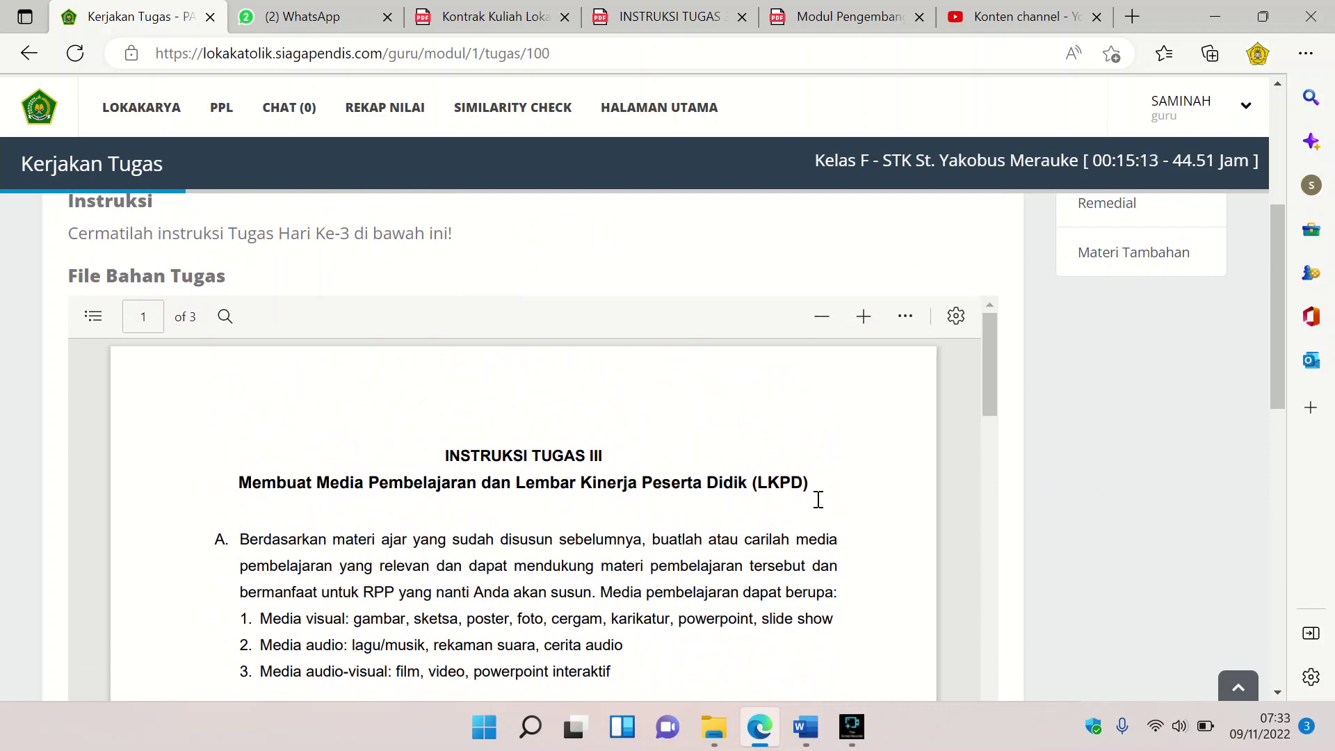
Step: Examine the PDF file and YouTube link fields of the Tugas Mahasiswa submission form
scroll(1082, 477, down, 10)
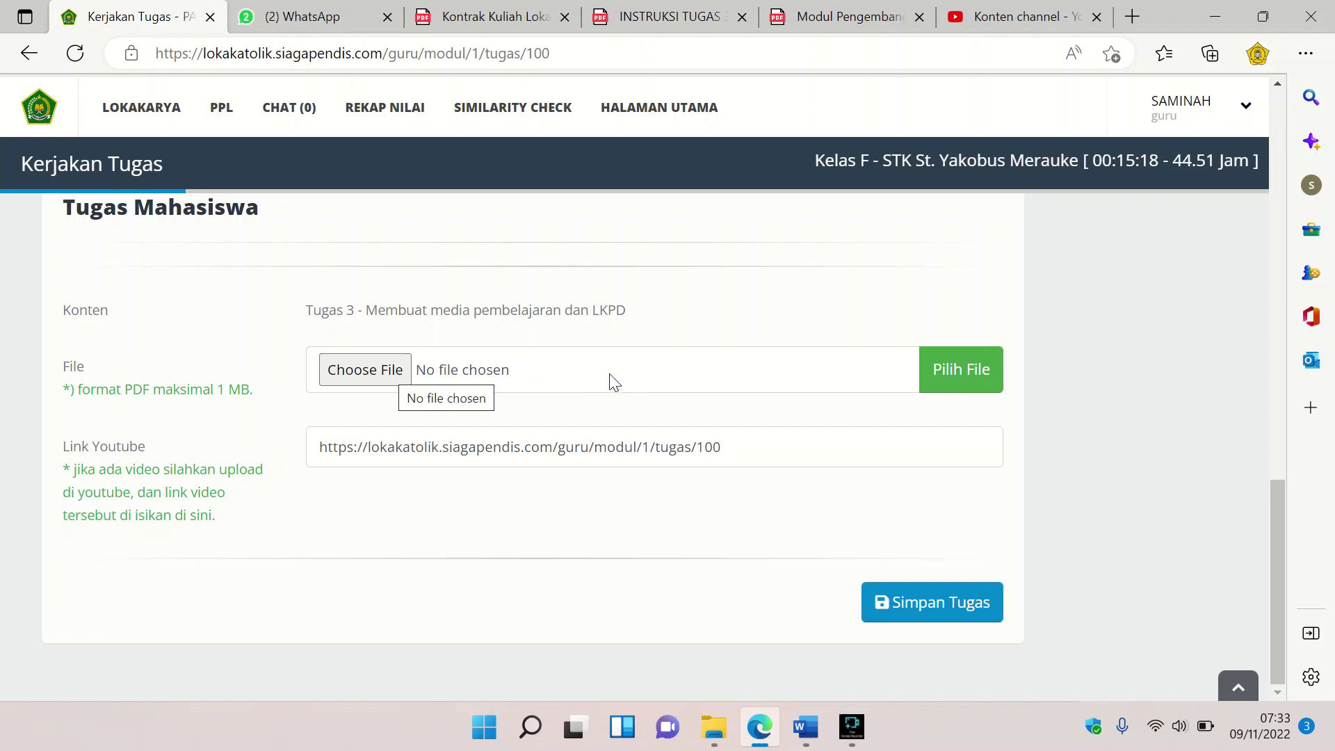
drag(751, 447, 300, 446)
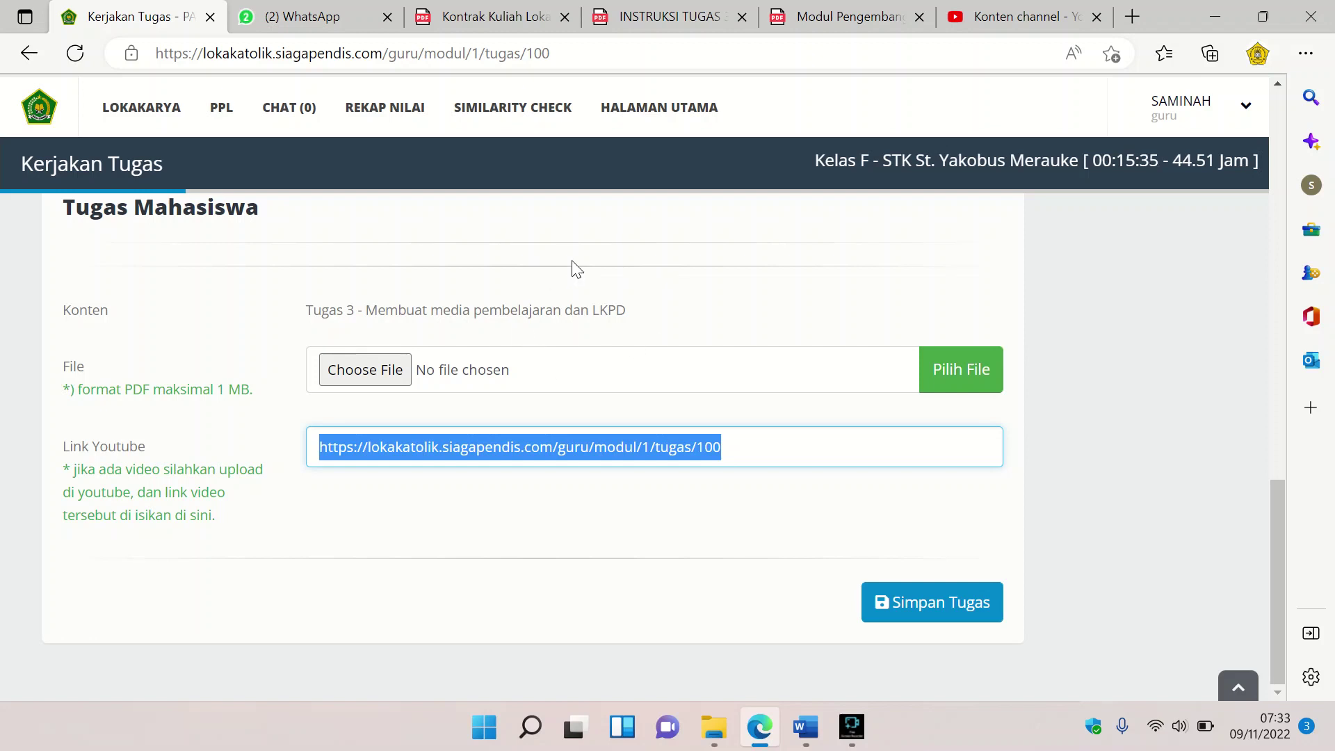
click(455, 407)
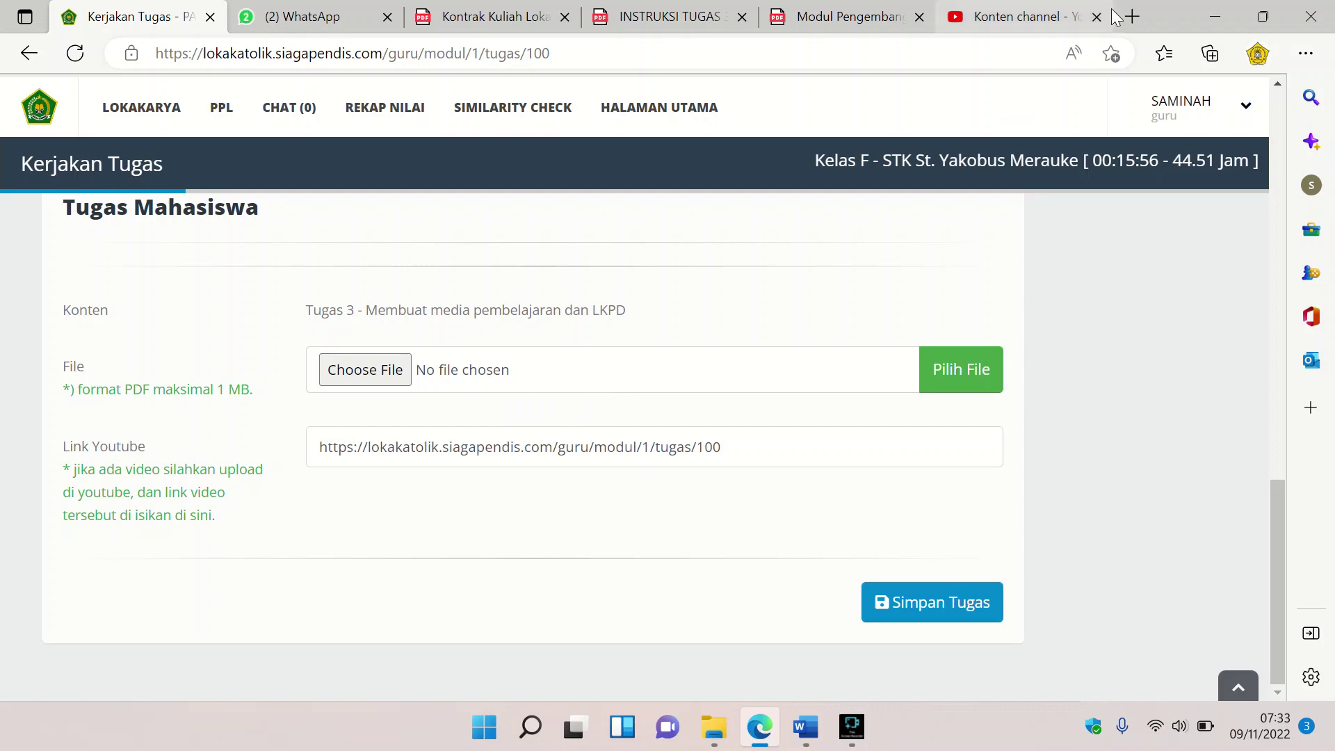
Step: Search the web for ilovepdf in a new browser tab and open the iLovePDF website
click(1136, 14)
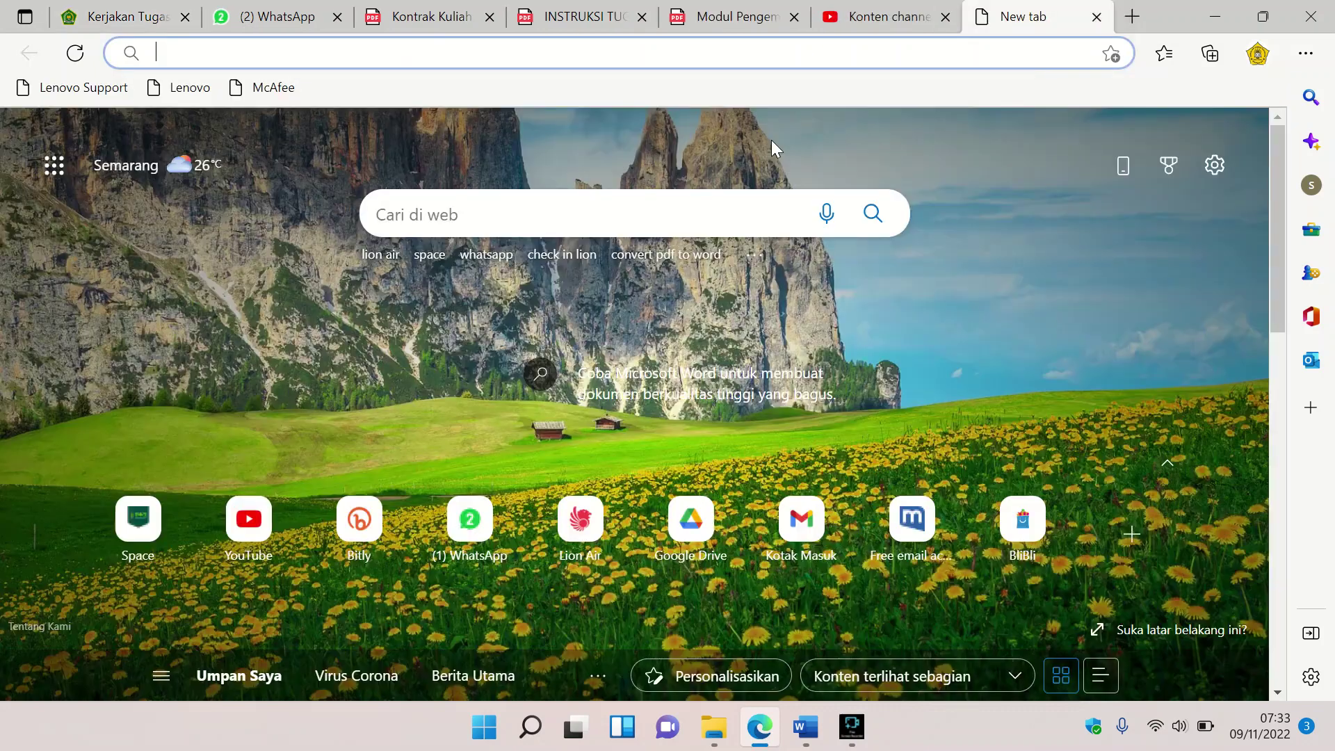
text(ilove)
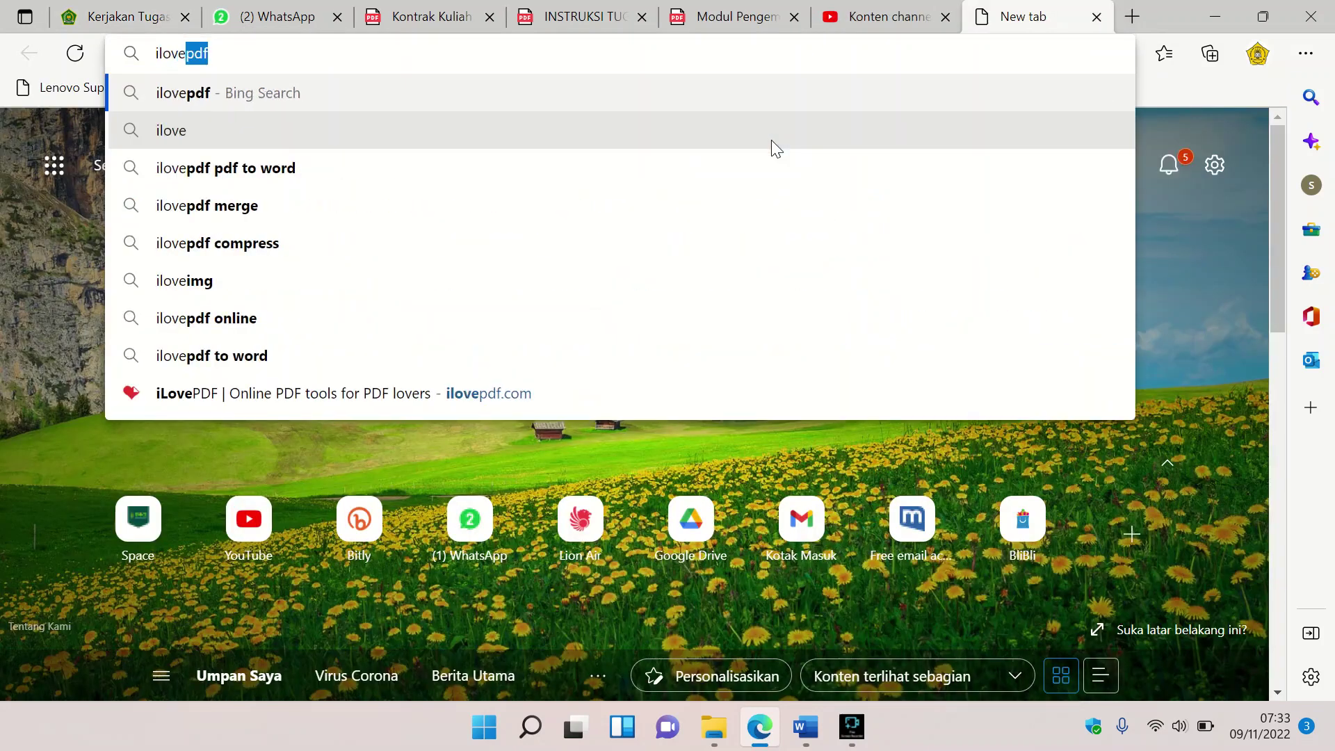
text(pdf)
key(Return)
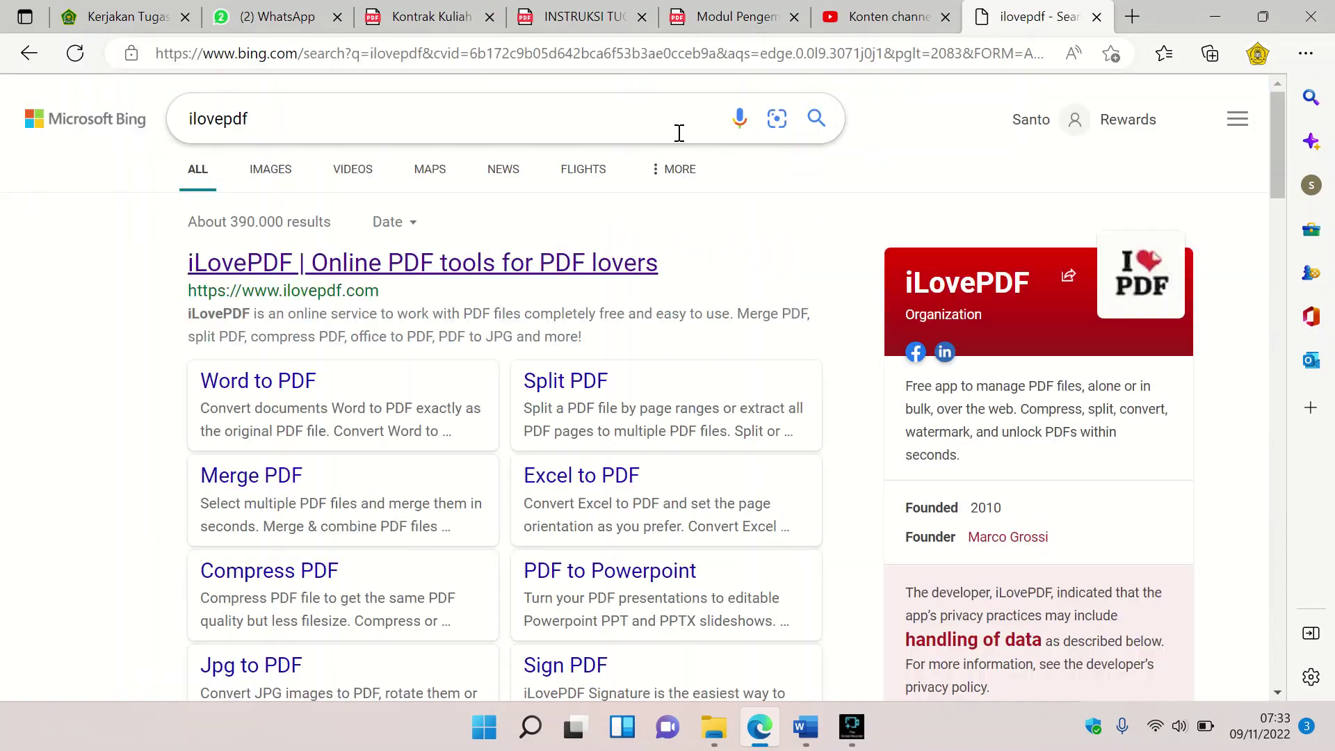
click(401, 269)
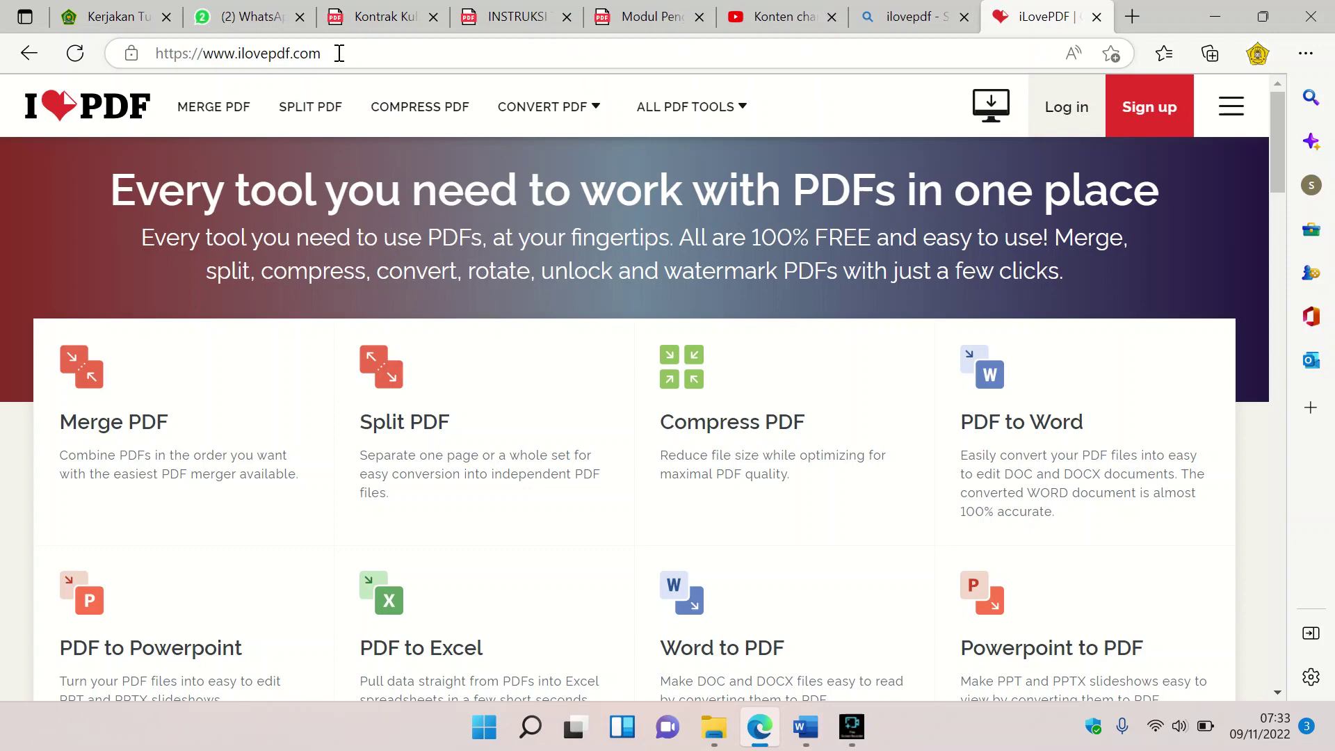
click(346, 53)
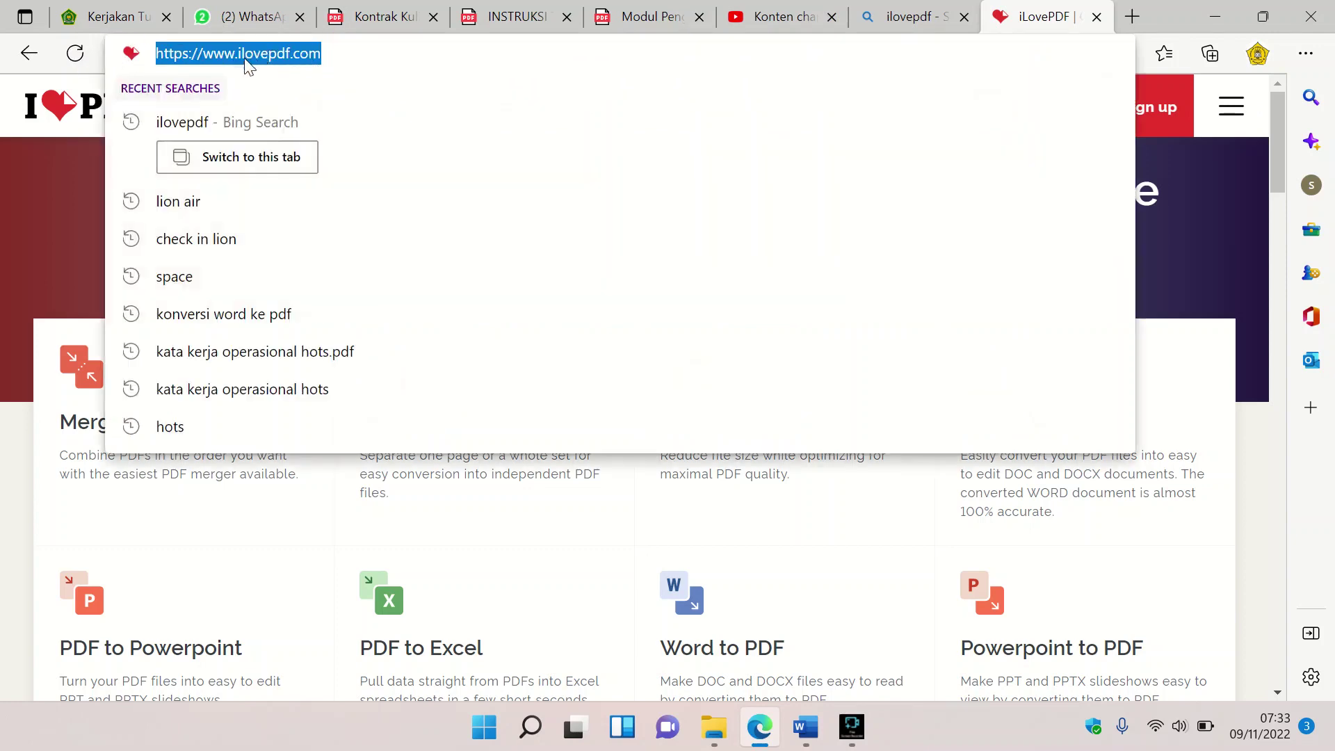
click(87, 220)
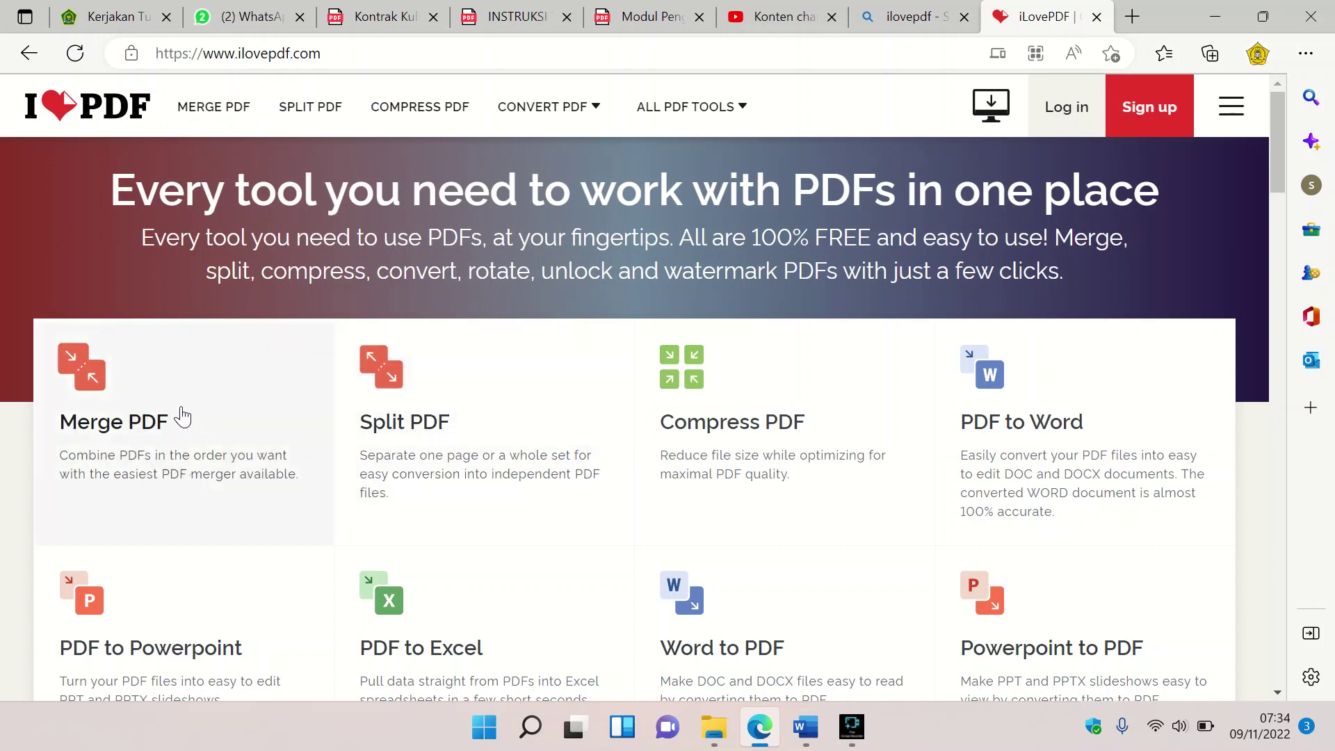
Step: Load Instruksi Diskusi.pdf and INSTRUKSI TUGAS 3.pdf together into iLovePDF's Merge PDF tool
click(81, 372)
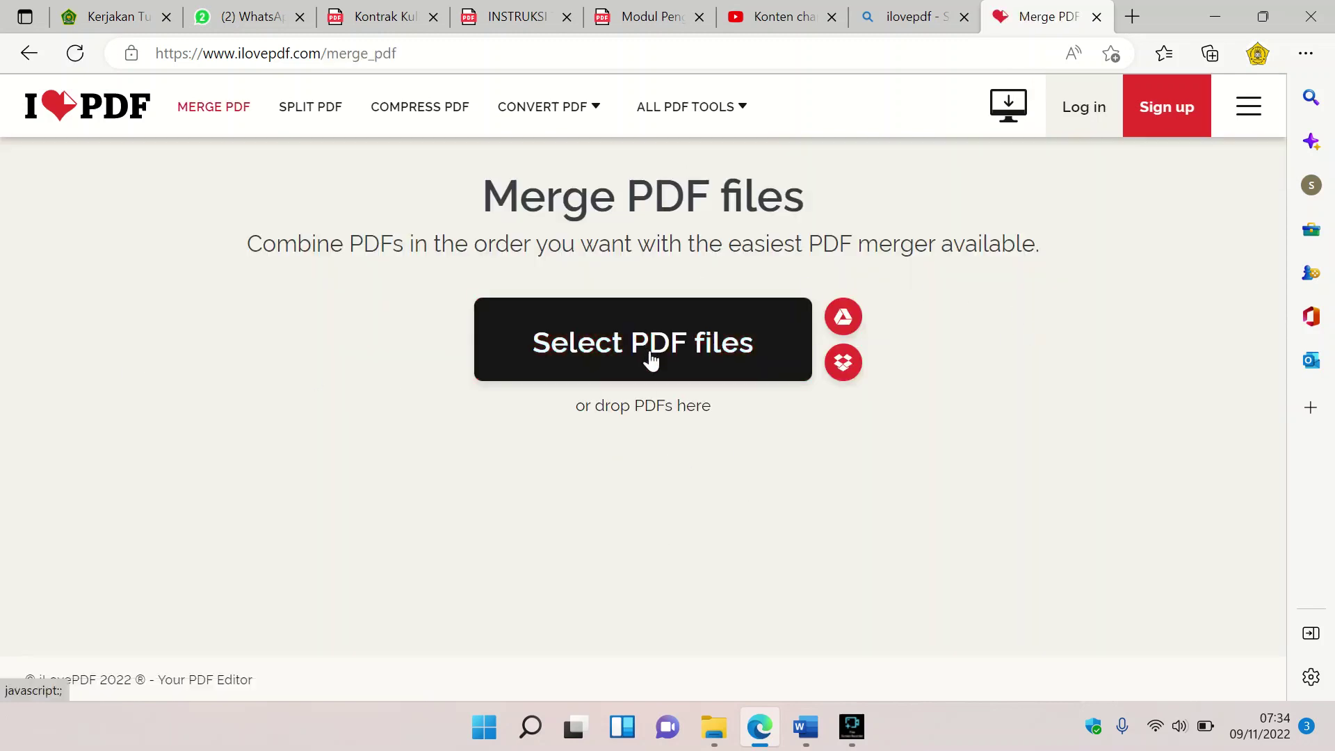
click(612, 350)
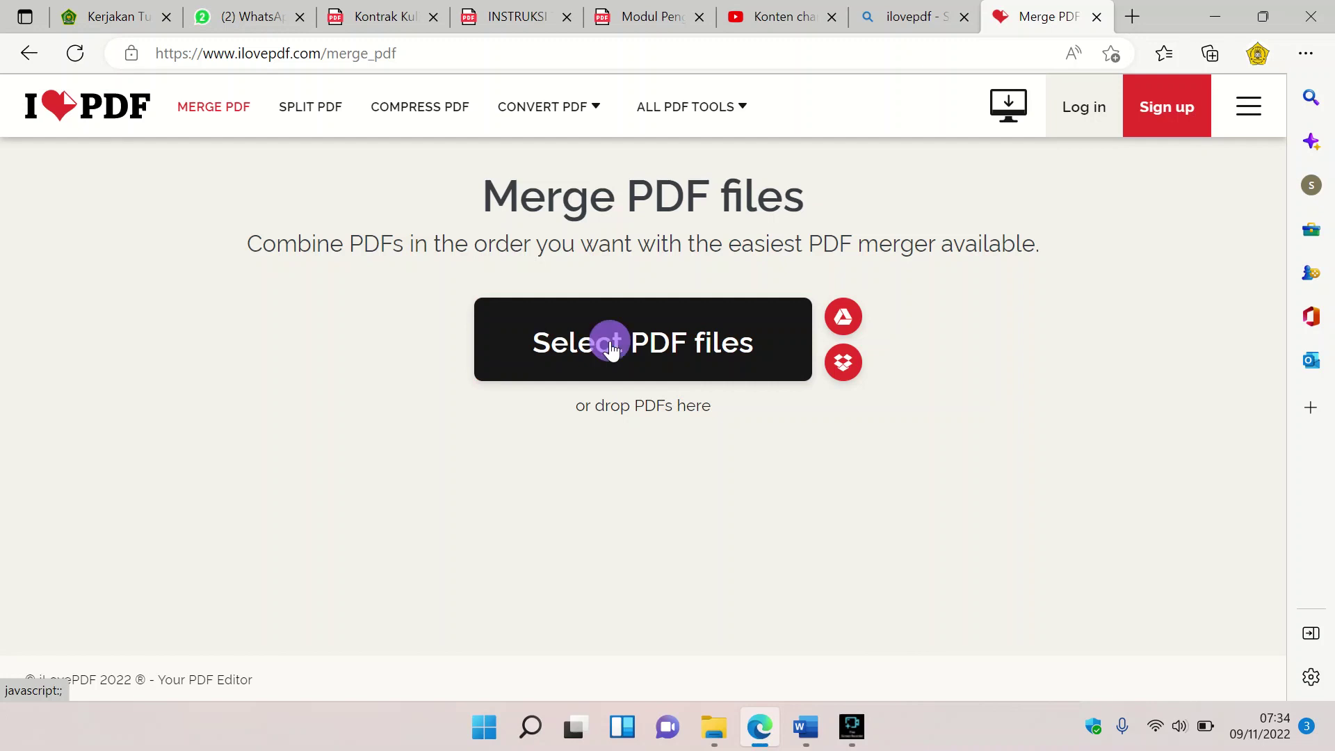
click(308, 167)
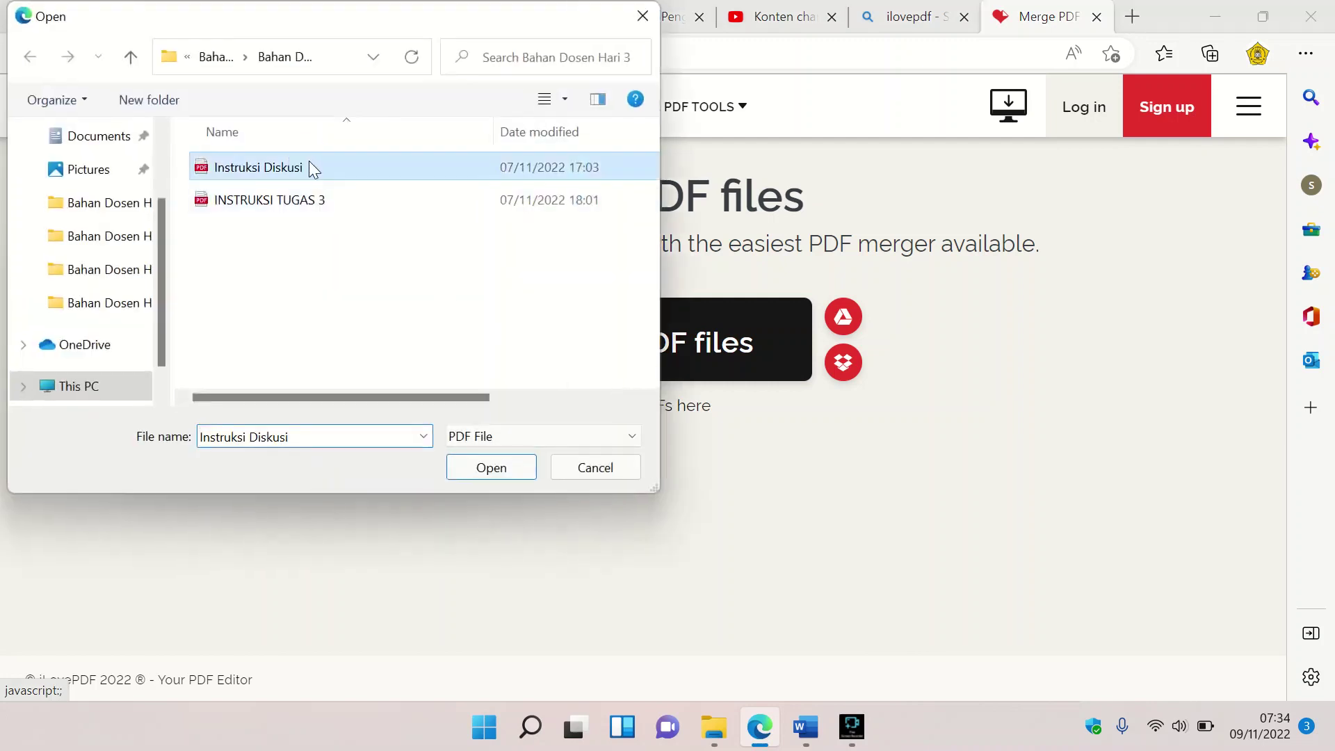
ctrl+click(301, 202)
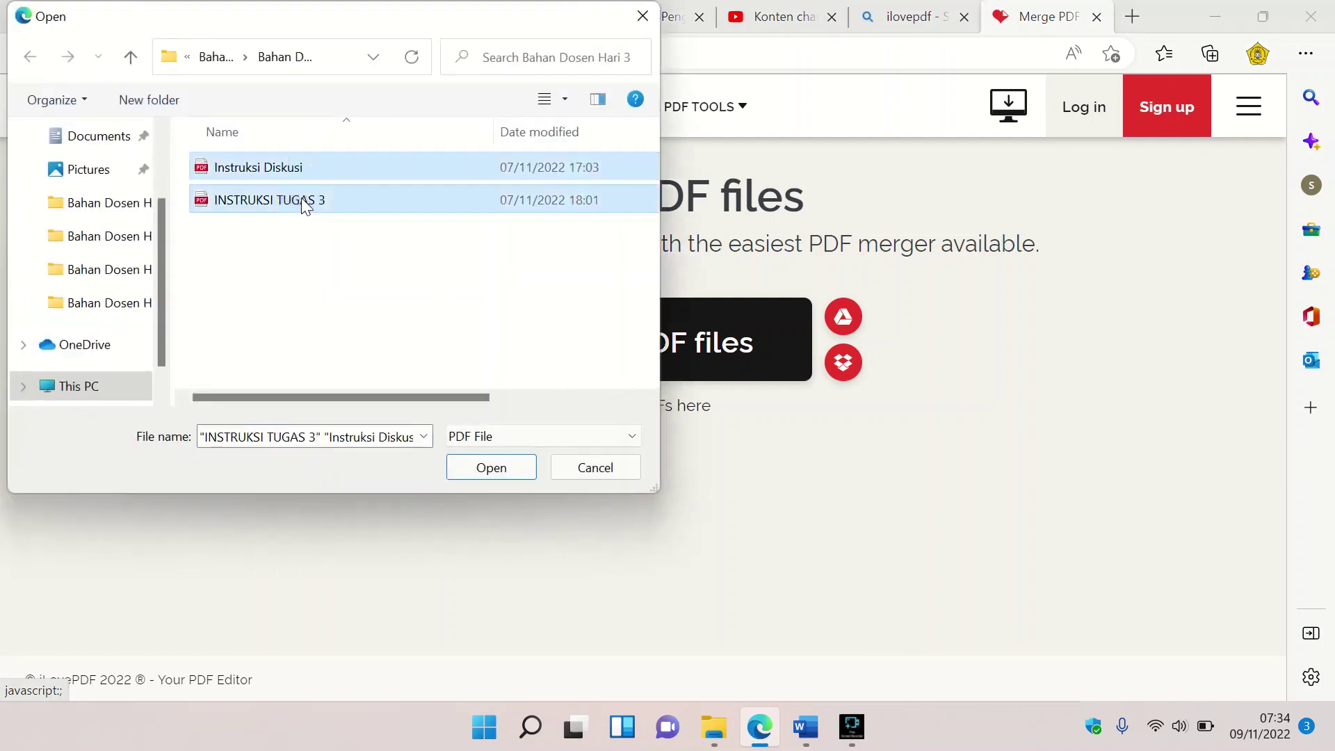
click(480, 462)
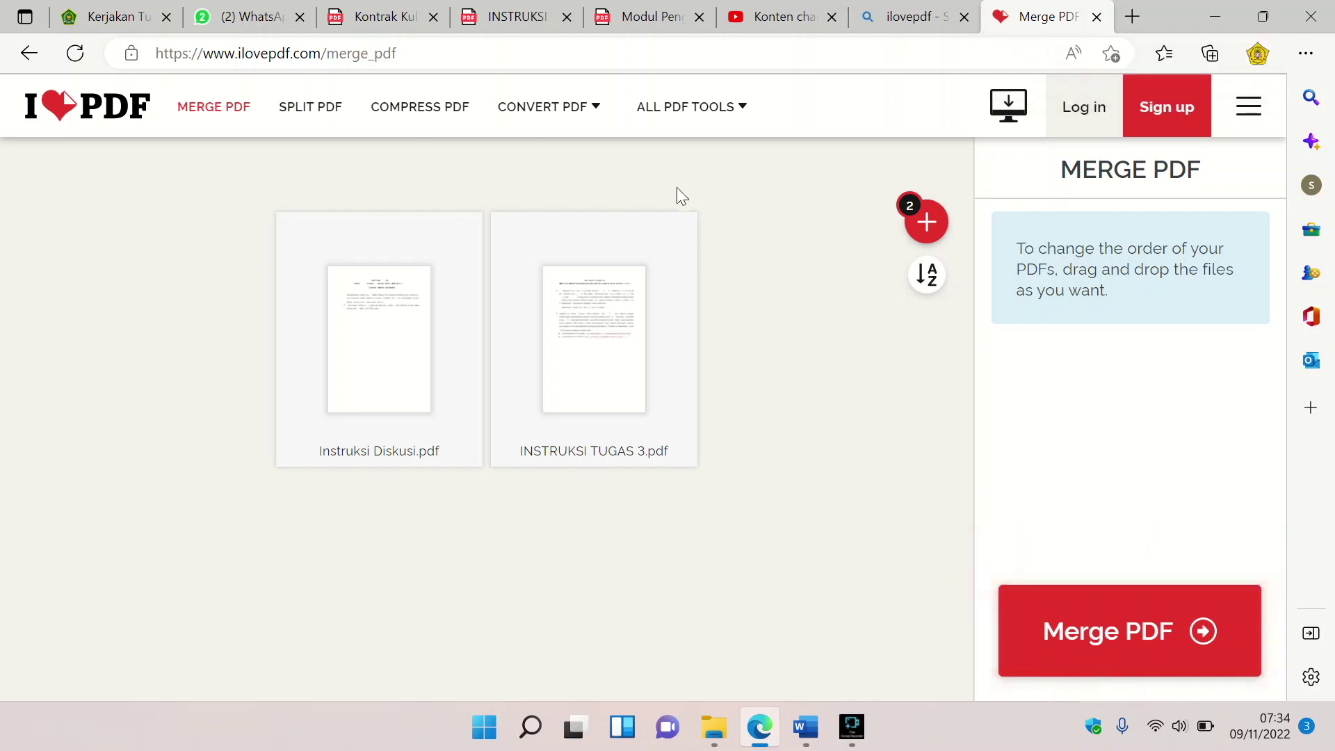
Step: Remove both PDFs from the merge list and close the iLovePDF and search results tabs
click(676, 235)
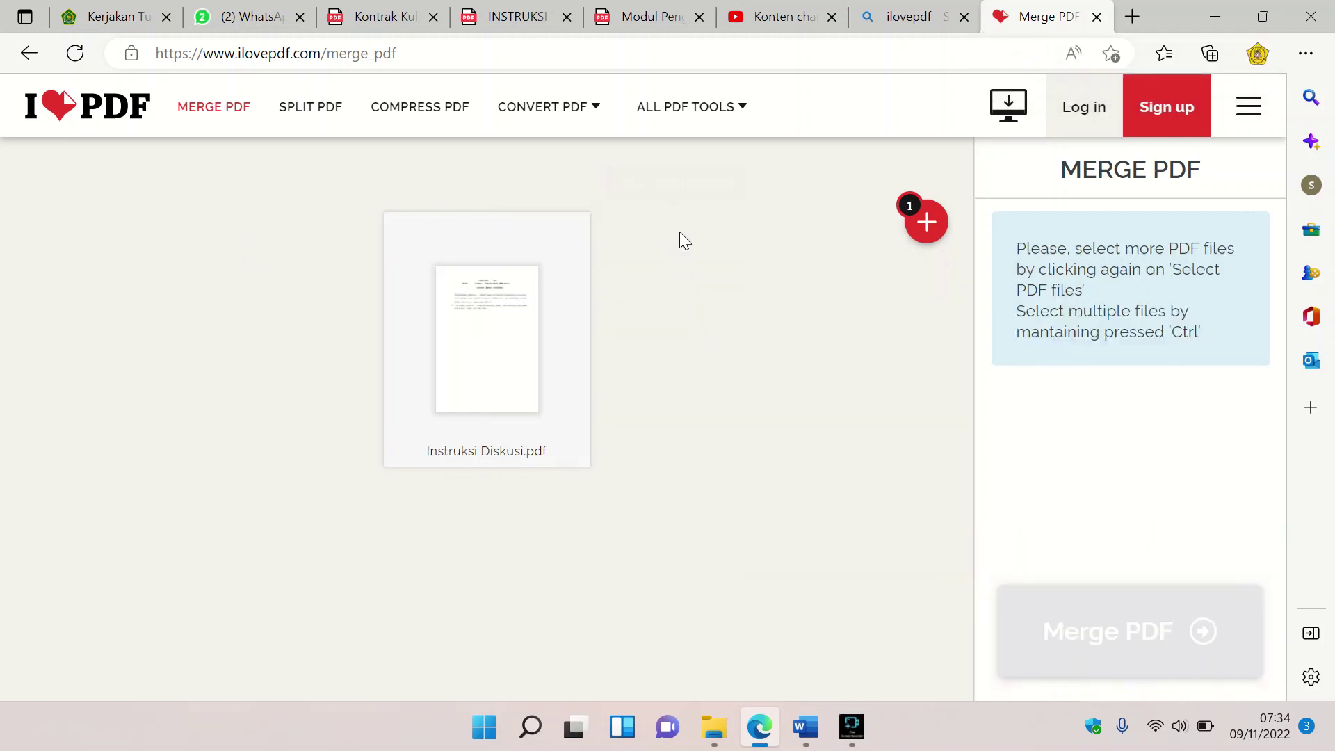
click(569, 231)
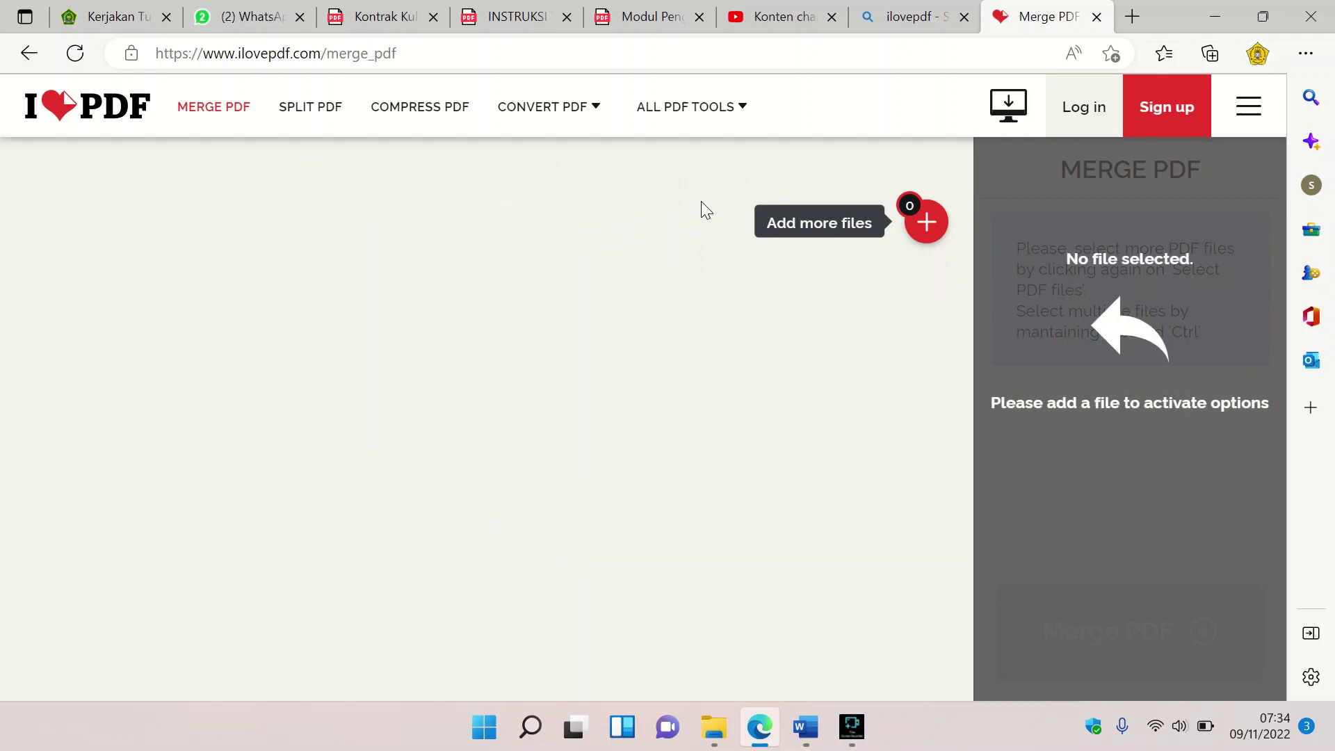
click(1097, 17)
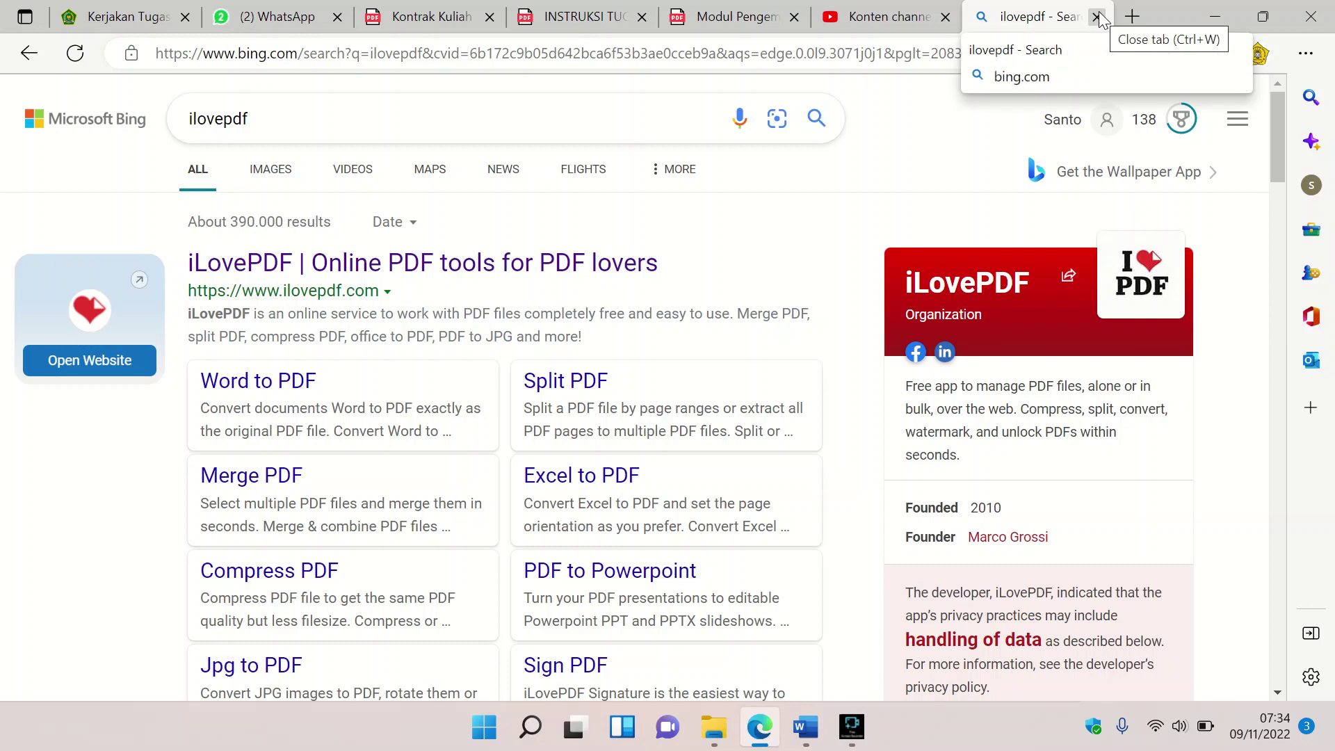
click(1097, 17)
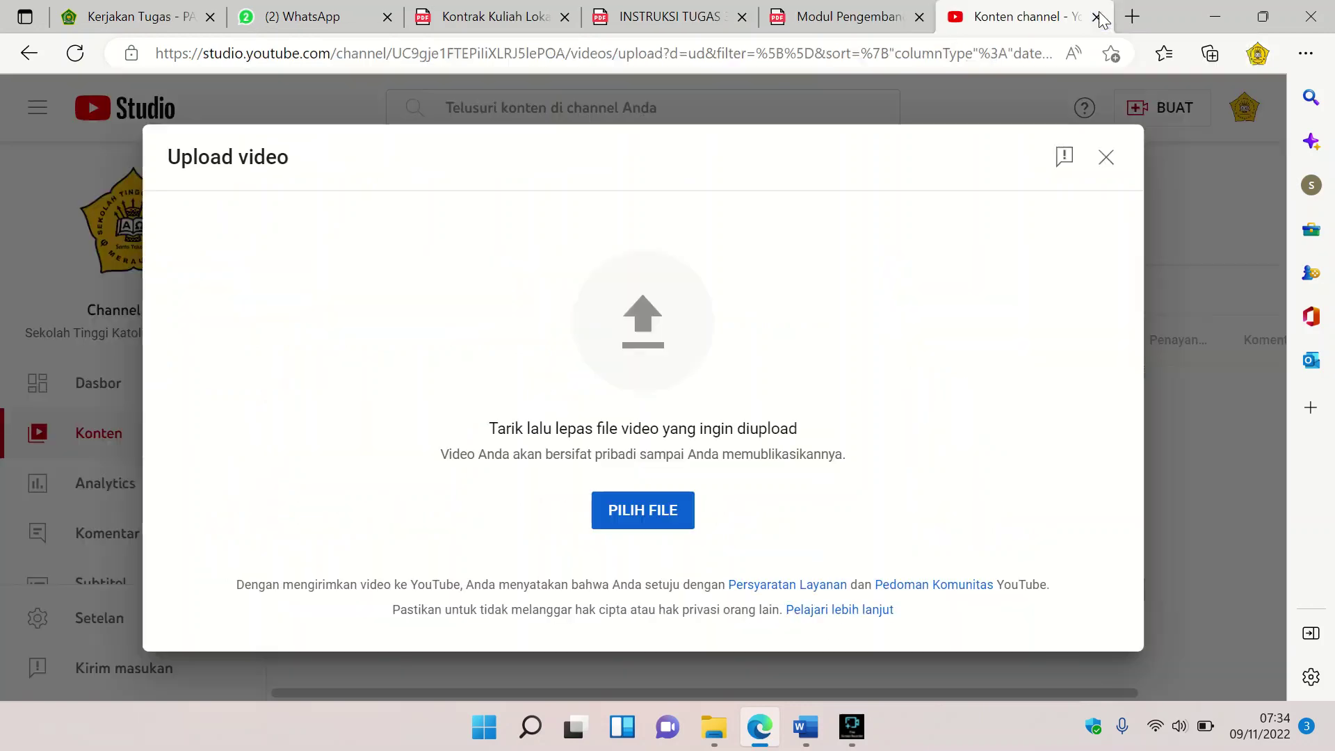
Step: Return to the Kerjakan Tugas page and review the Tugas 3 heading and instruction section
click(140, 17)
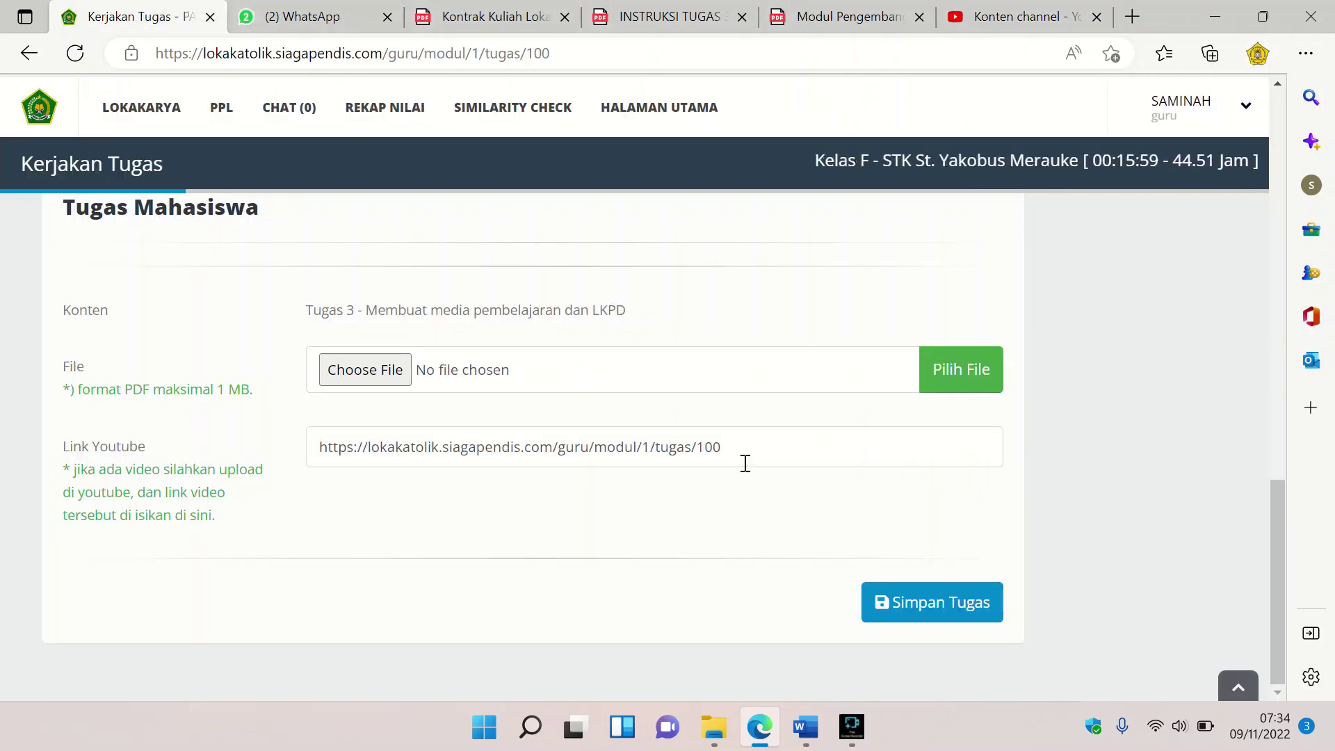
scroll(780, 556, up, 1)
scroll(780, 556, up, 12)
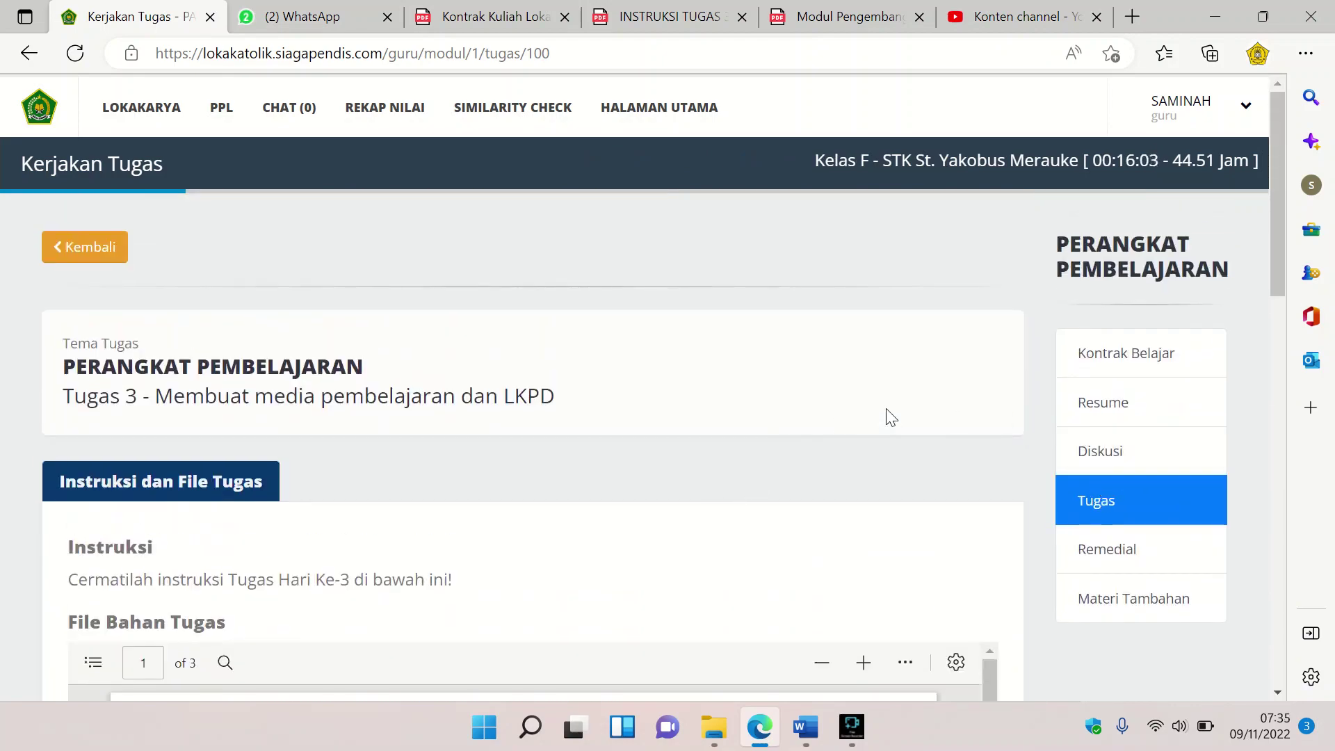
scroll(718, 395, down, 3)
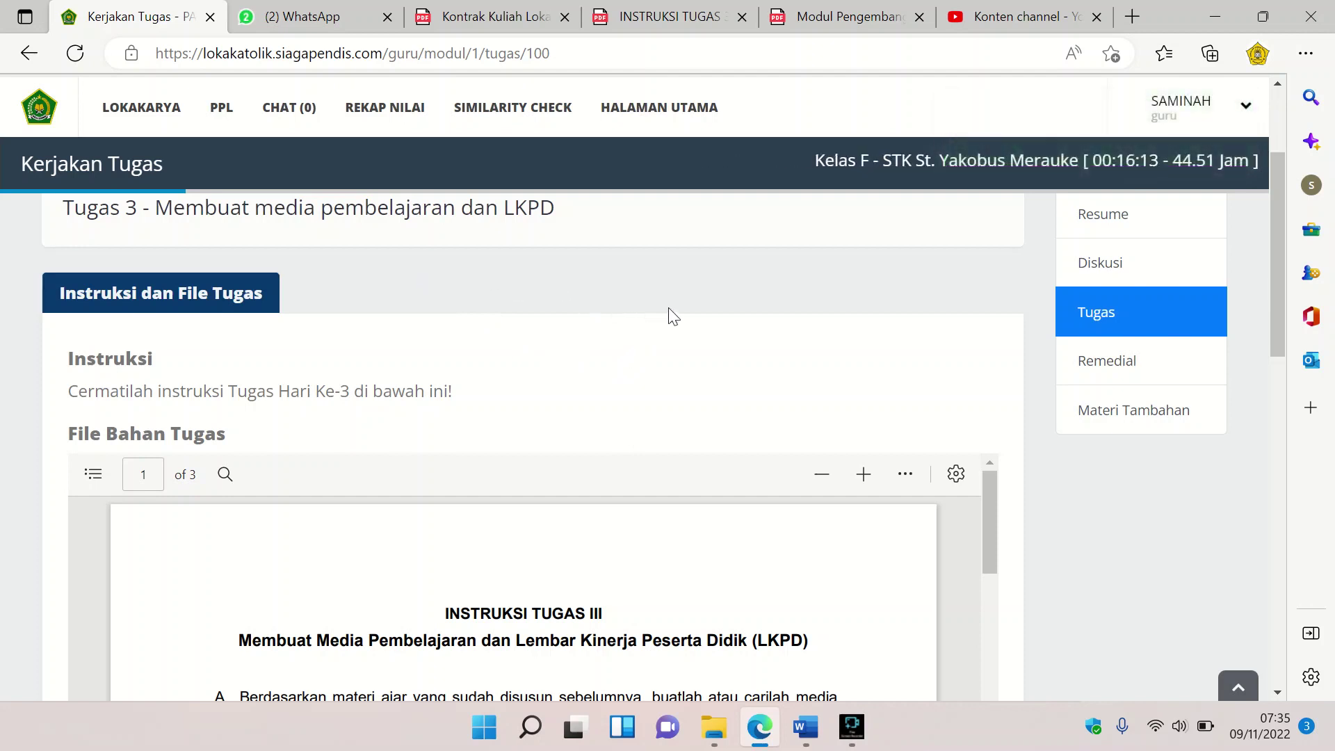
scroll(674, 317, up, 3)
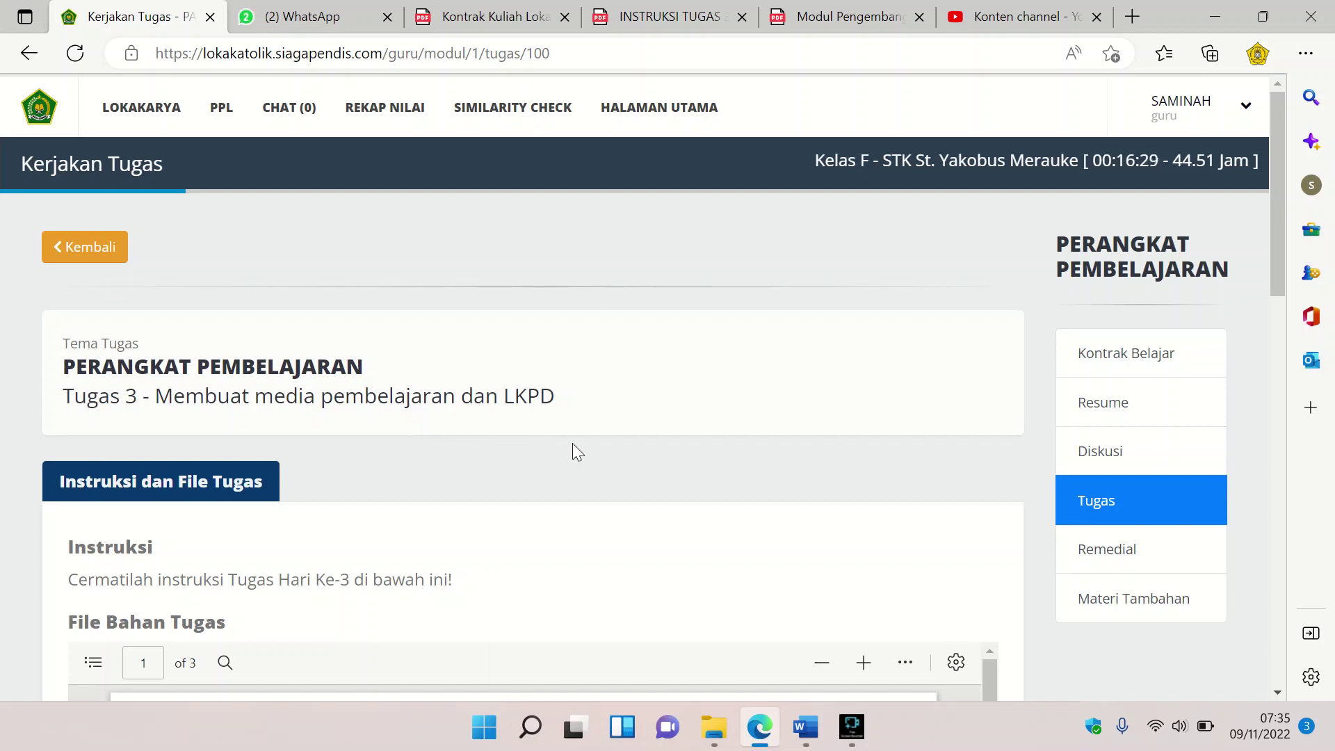
click(851, 727)
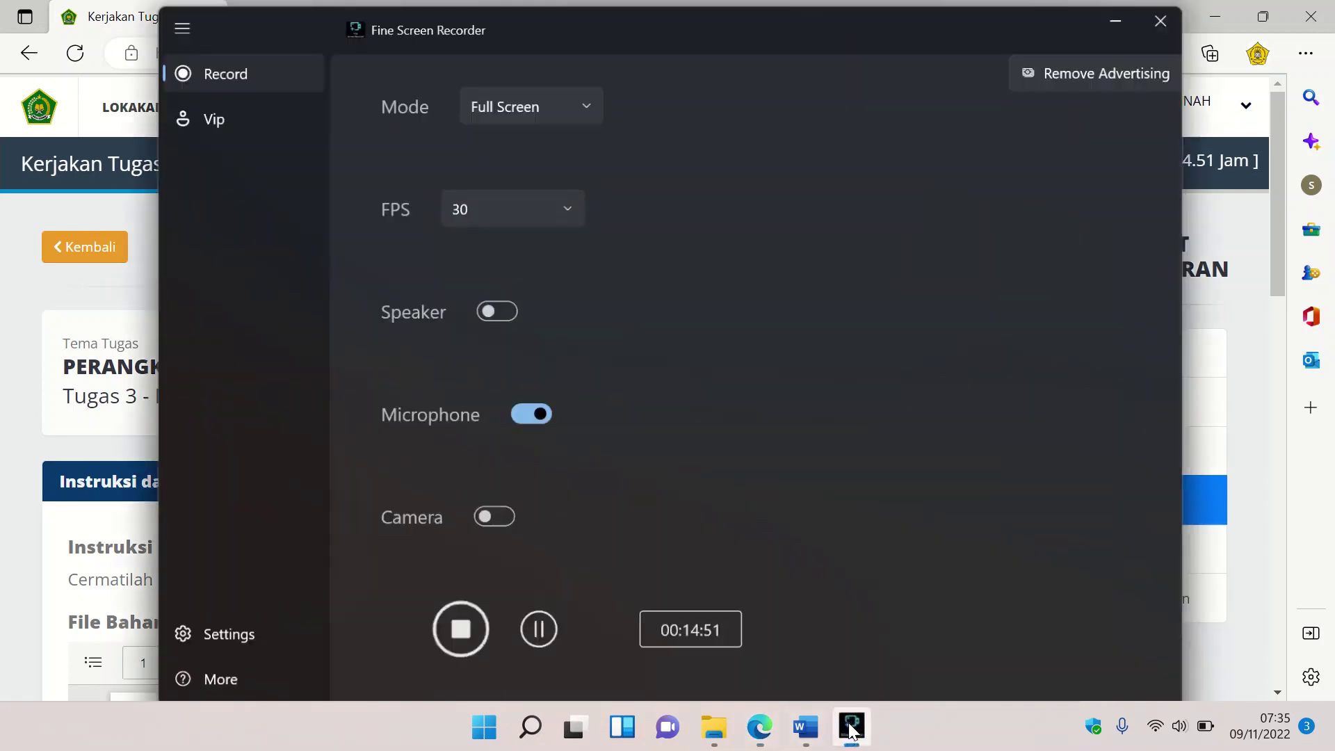